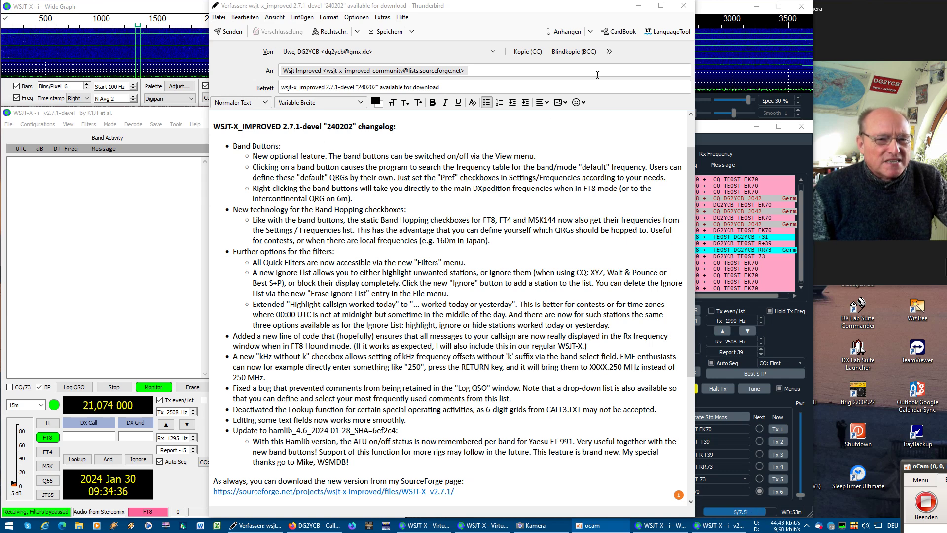
# Minimize the changelog email and turn on the band buttons in the light-themed WSJT-X window.
pyautogui.click(638, 6)
pyautogui.click(68, 126)
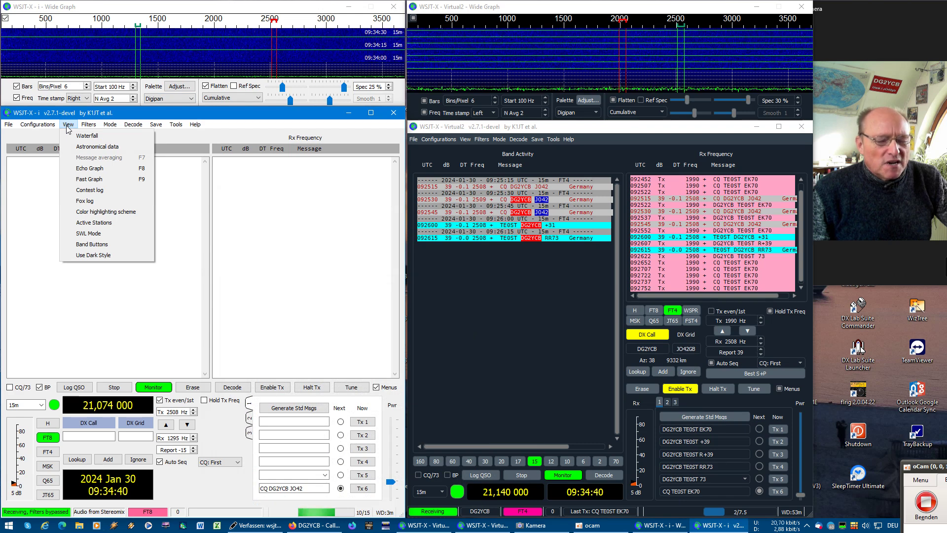
pyautogui.click(104, 250)
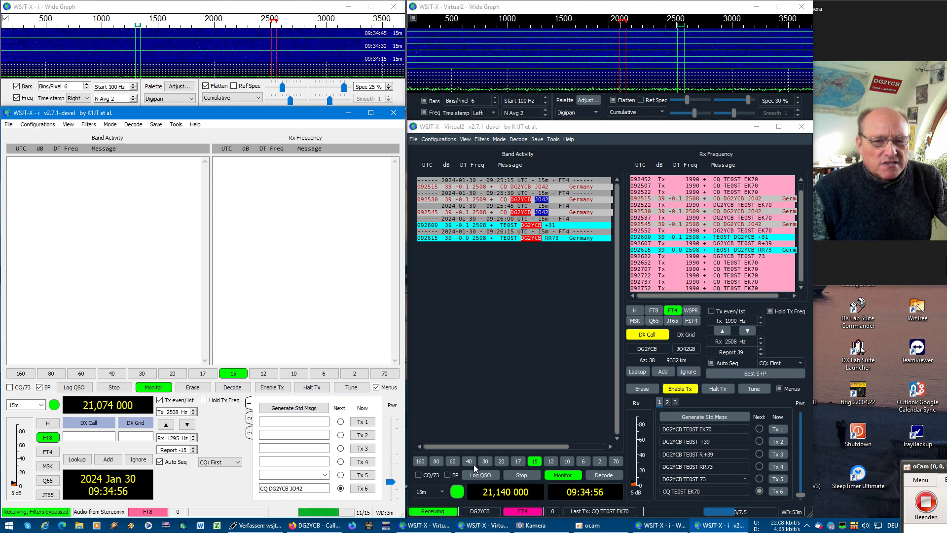
# Erase the Band Activity and Rx Frequency messages in the dark-themed WSJT-X window and slightly widen its Rx Frequency pane.
pyautogui.doubleClick(631, 387)
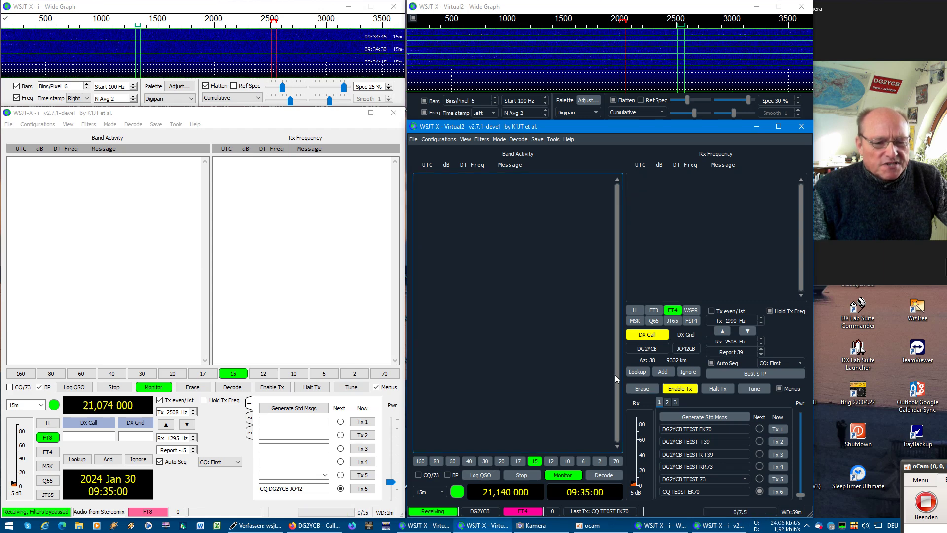
pyautogui.moveTo(624, 366)
pyautogui.mouseDown()
pyautogui.moveTo(597, 367)
pyautogui.moveTo(629, 372)
pyautogui.moveTo(618, 377)
pyautogui.mouseUp()
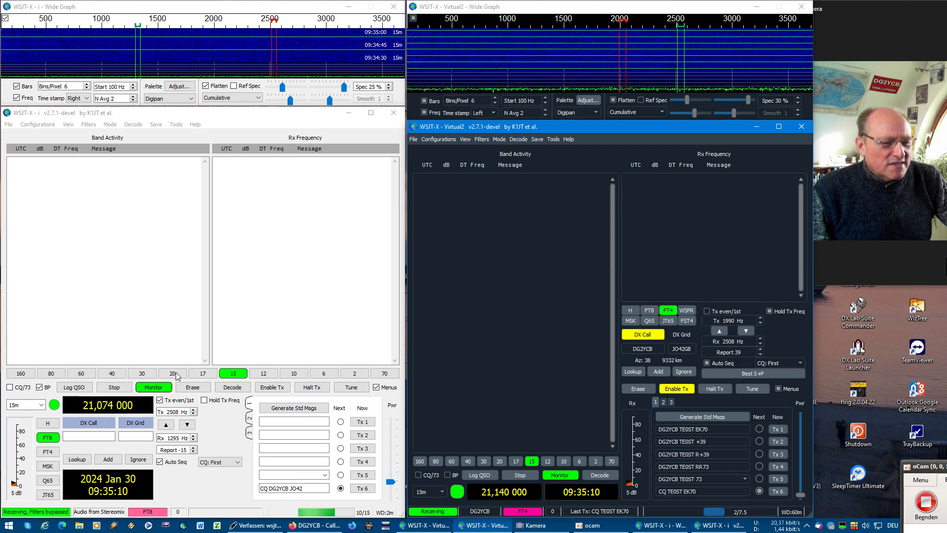
# Switch the light-themed instance through the 30m, 60m and 12m bands, and review its list of FT8 frequencies.
pyautogui.click(142, 373)
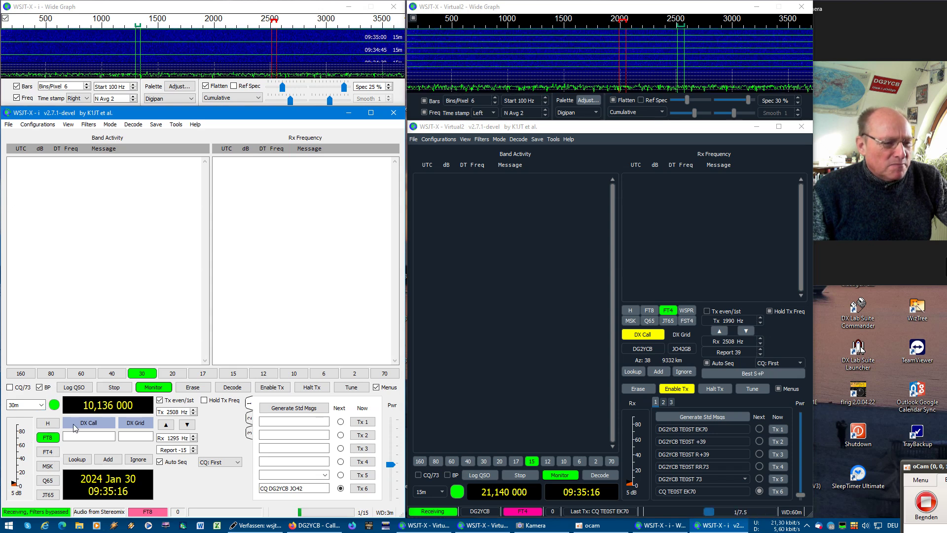
pyautogui.click(84, 374)
pyautogui.click(257, 374)
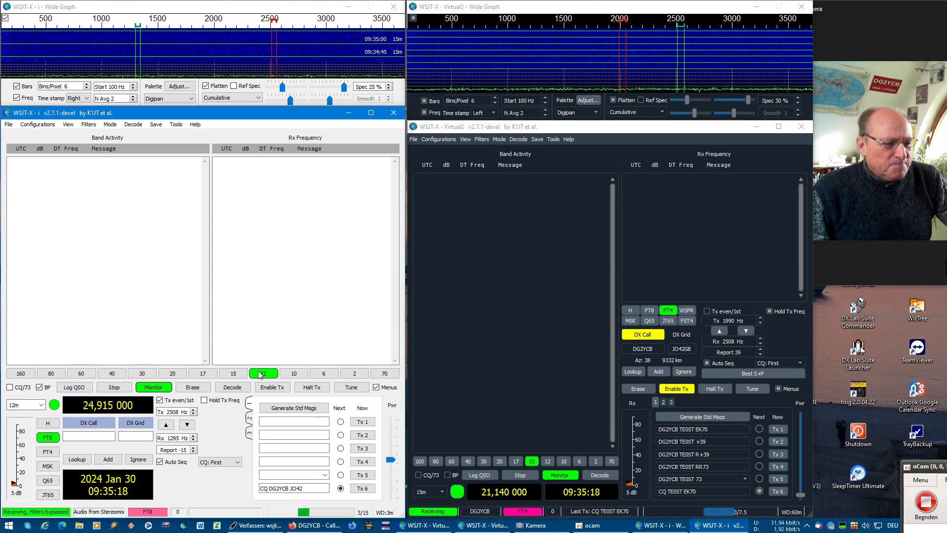
pyautogui.click(41, 405)
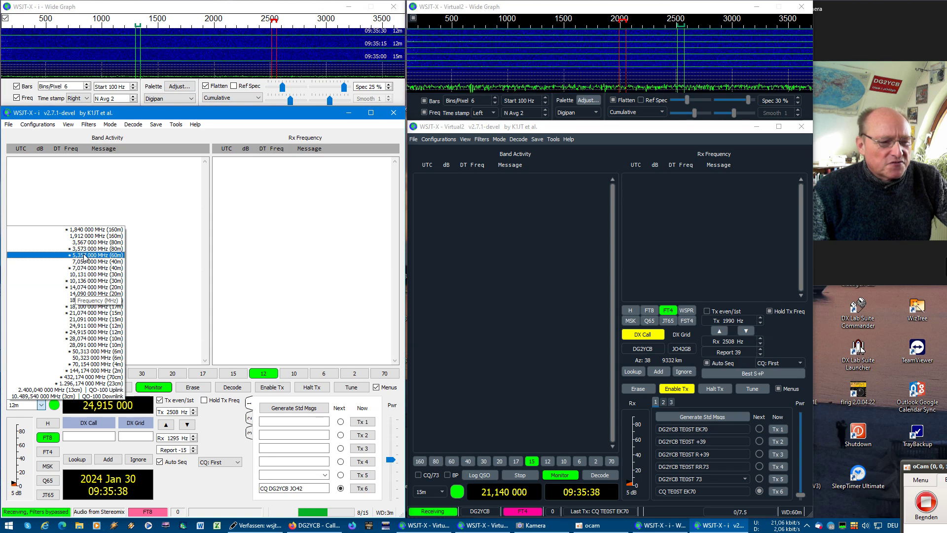
pyautogui.click(219, 473)
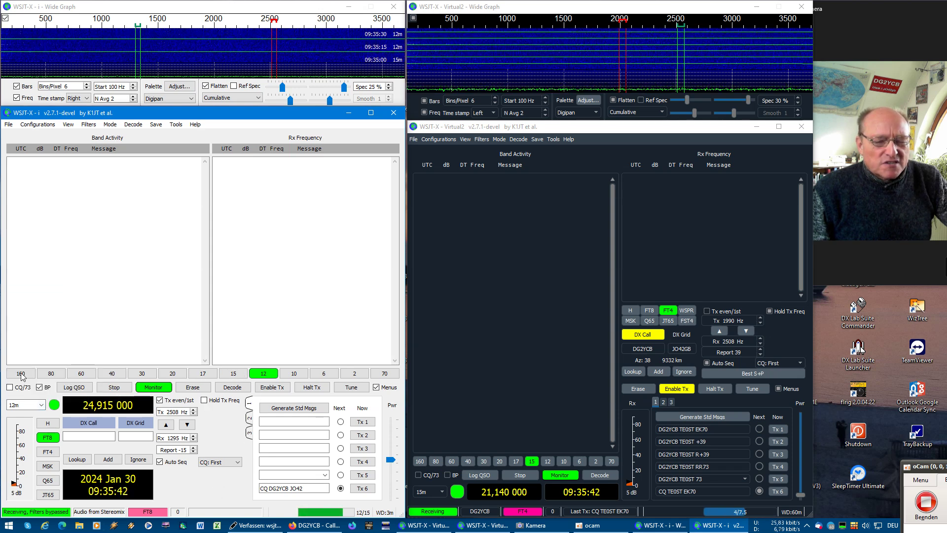
# Open the working frequencies table in the settings and bring up the 160m FT8 entries.
pyautogui.click(9, 129)
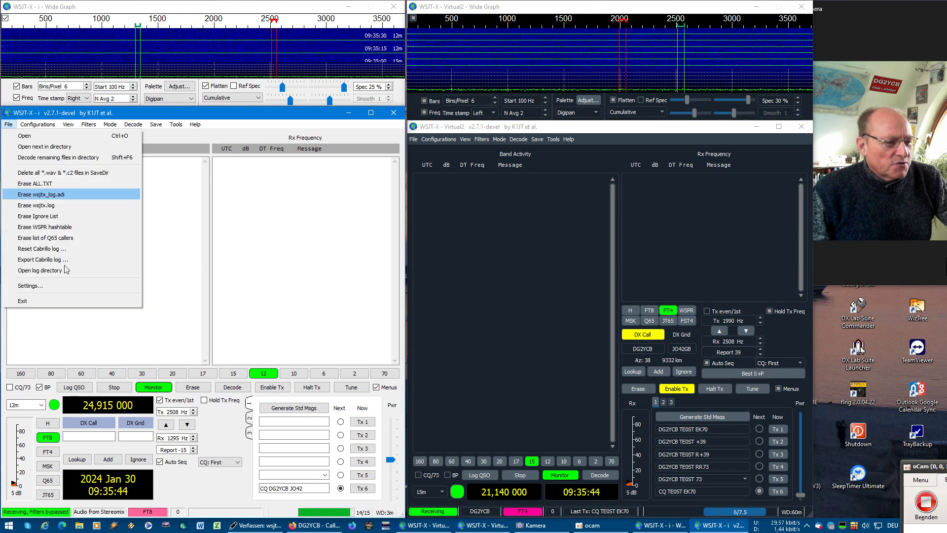
pyautogui.click(62, 286)
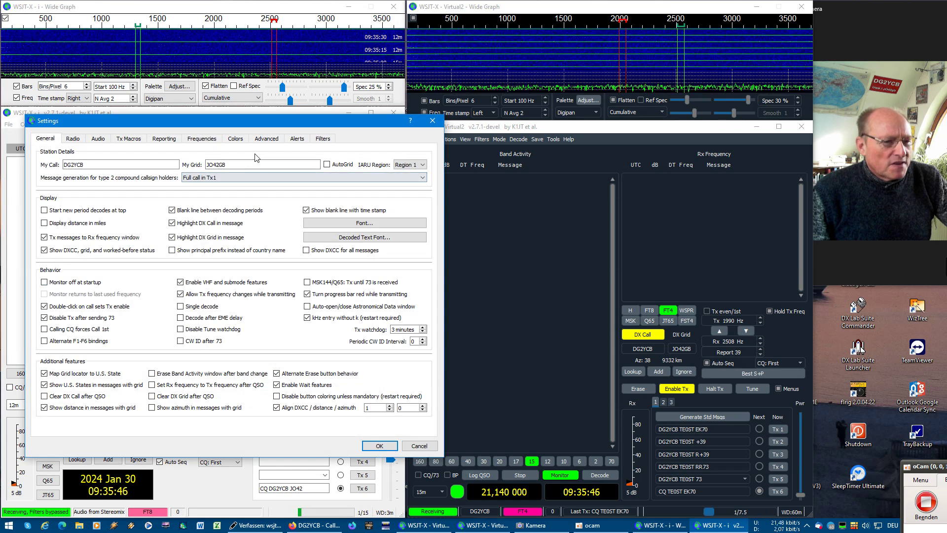
pyautogui.click(206, 141)
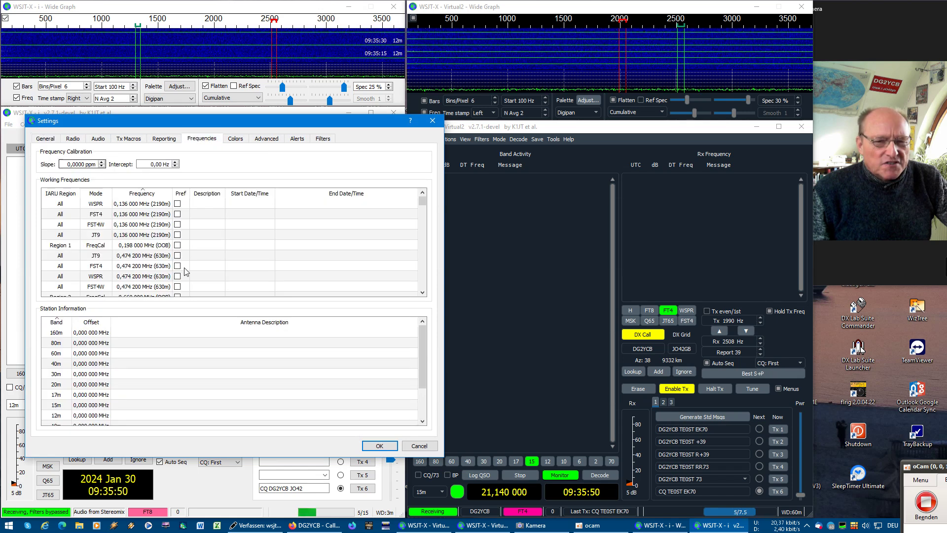
pyautogui.scroll(-10, 237, 263)
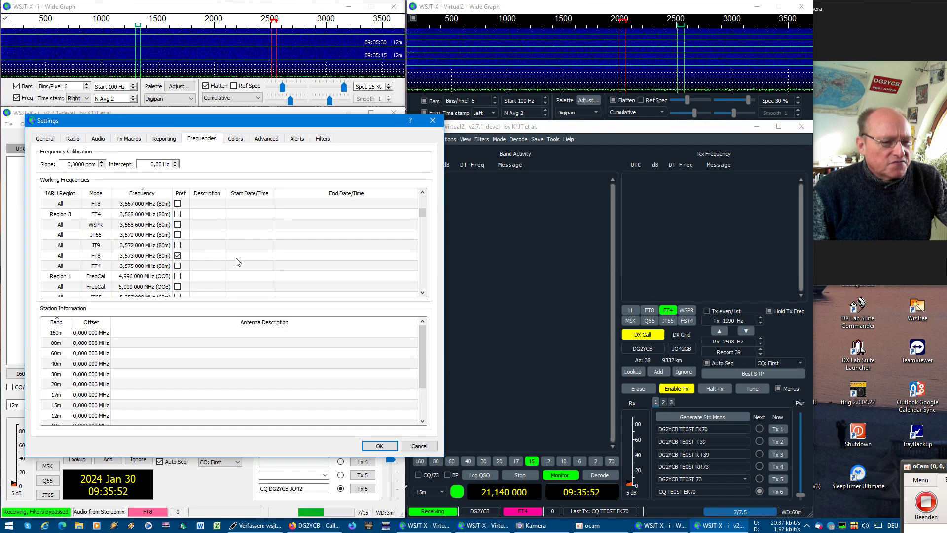
pyautogui.scroll(3, 237, 262)
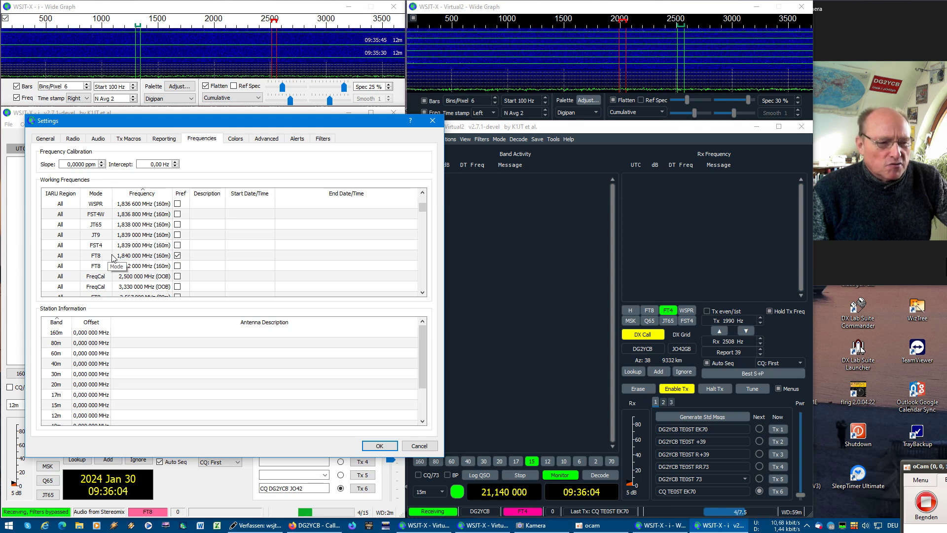
pyautogui.rightClick(209, 237)
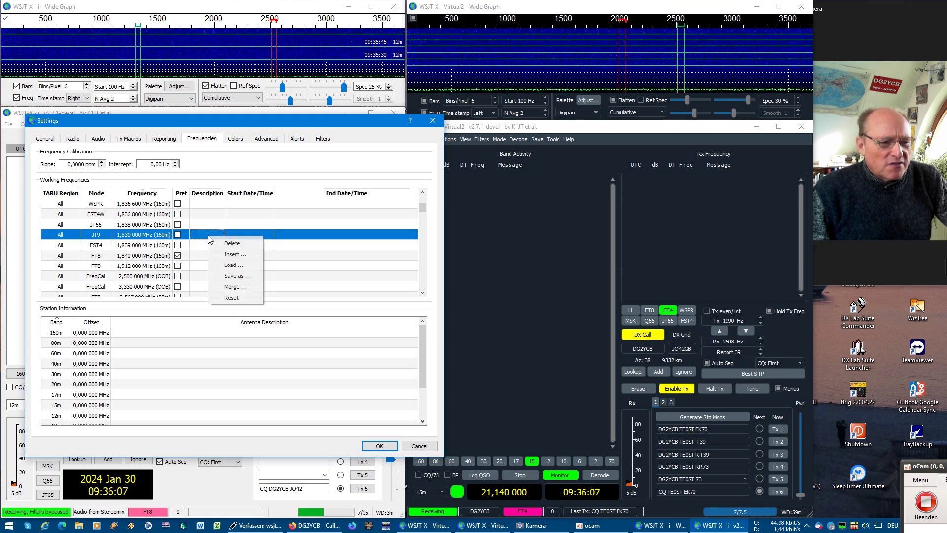
pyautogui.click(235, 254)
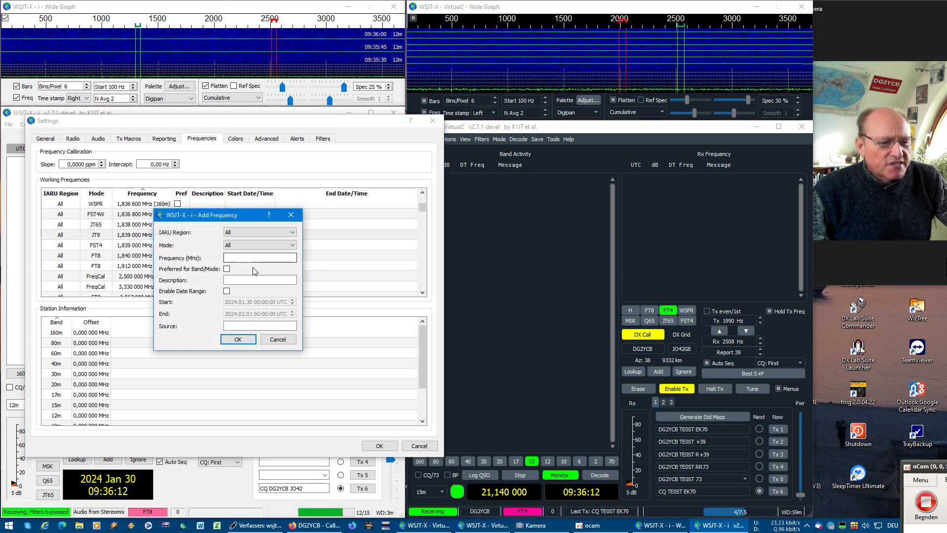
pyautogui.click(292, 244)
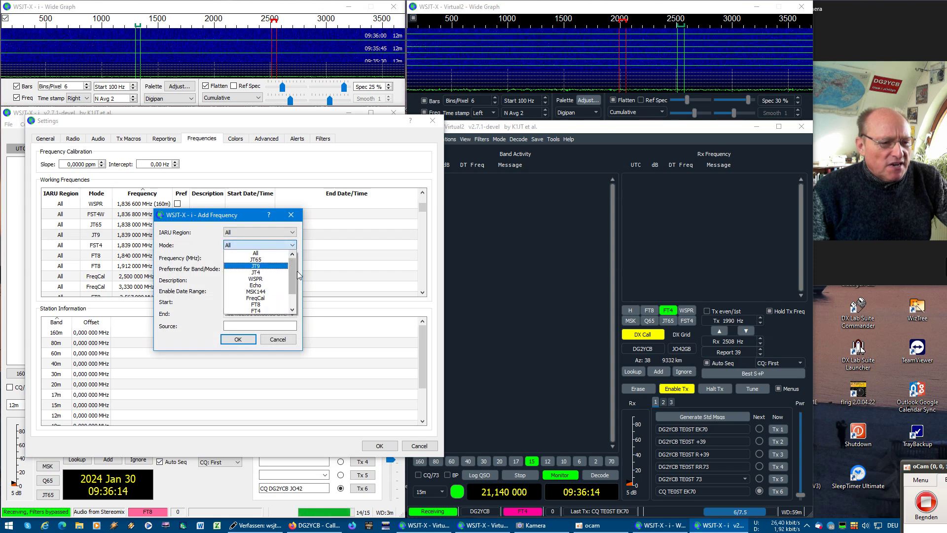
pyautogui.scroll(-2, 295, 279)
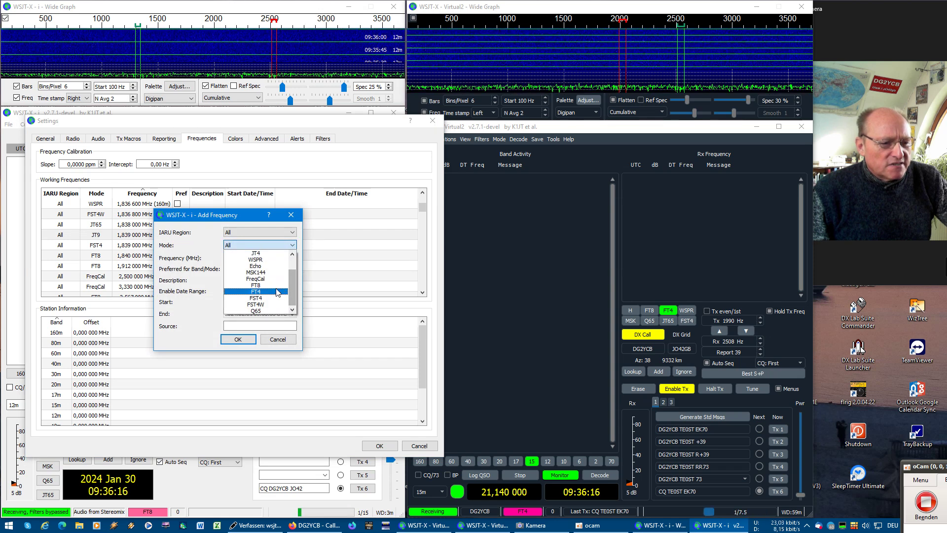
pyautogui.press('Escape')
pyautogui.scroll(-8, 290, 245)
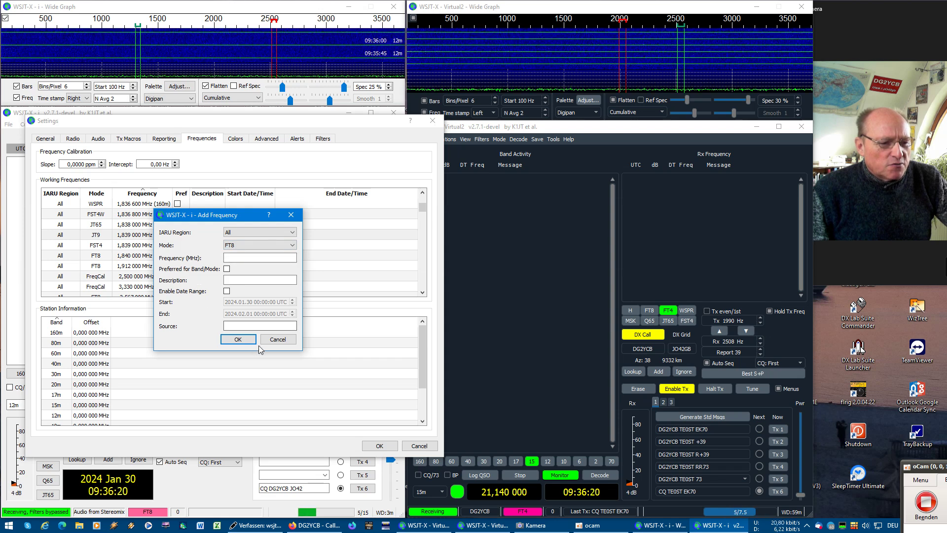
pyautogui.click(278, 340)
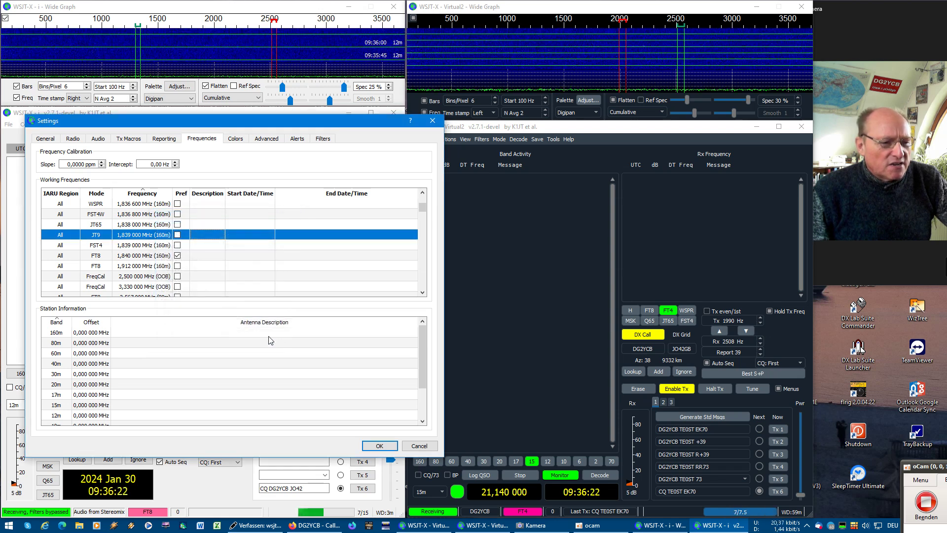
# Make 1.912 MHz the preferred 160m FT8 frequency instead of 1.840 MHz, apply it, and switch to the 160m and 40m bands.
pyautogui.click(225, 280)
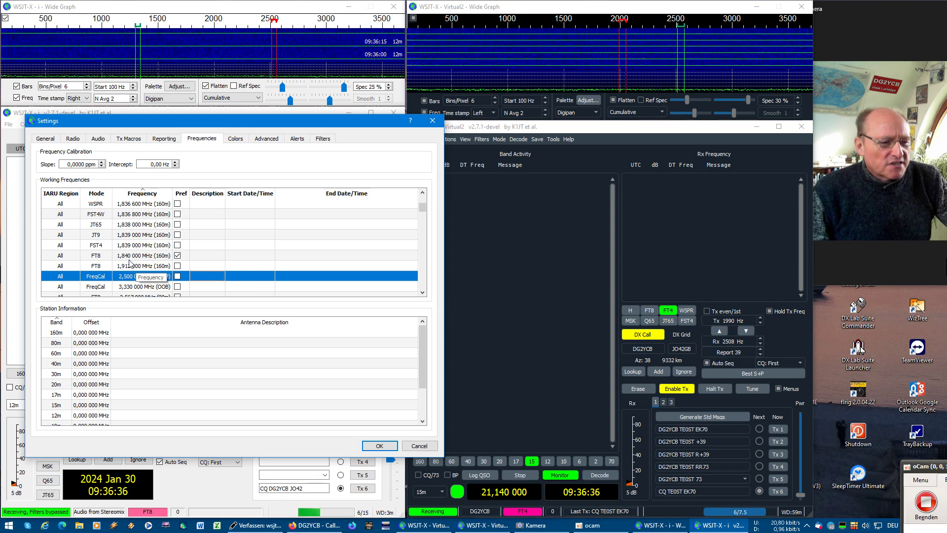
pyautogui.click(177, 256)
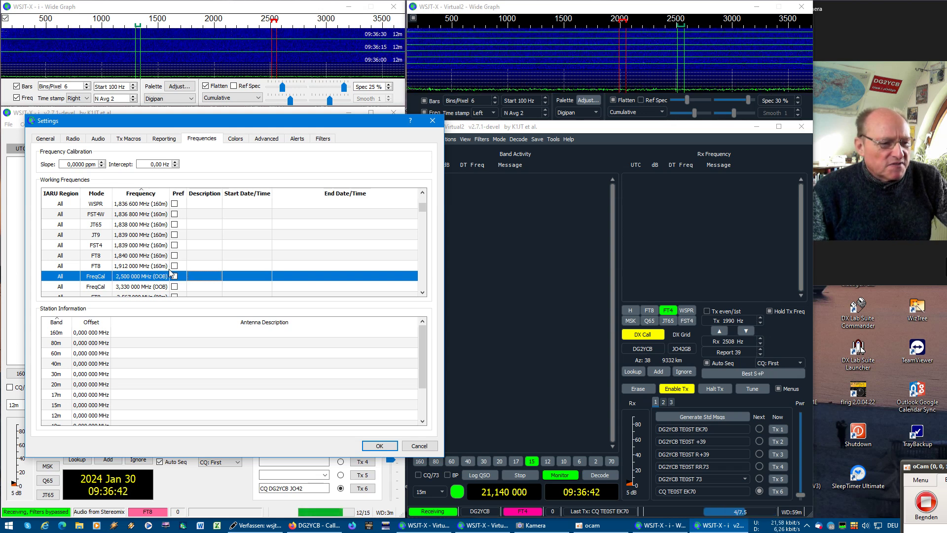
pyautogui.click(174, 266)
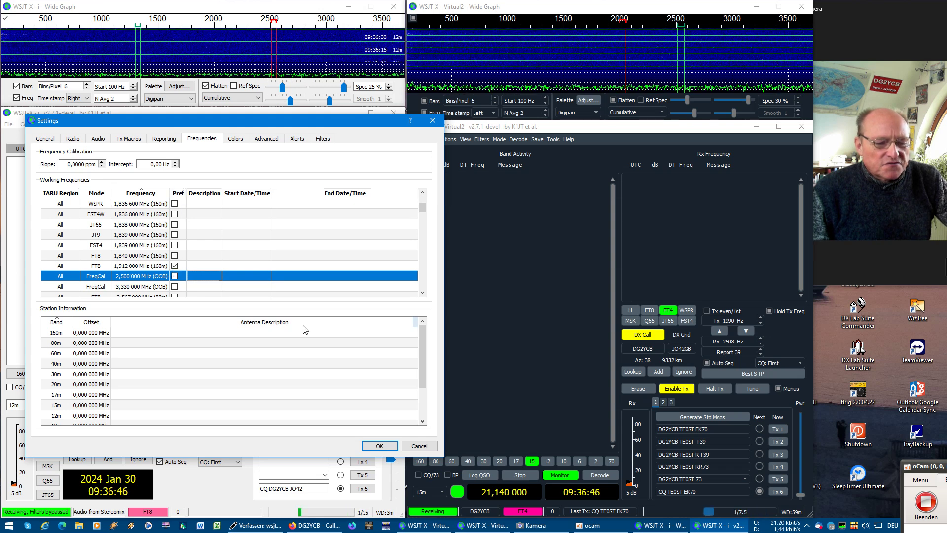
pyautogui.click(379, 445)
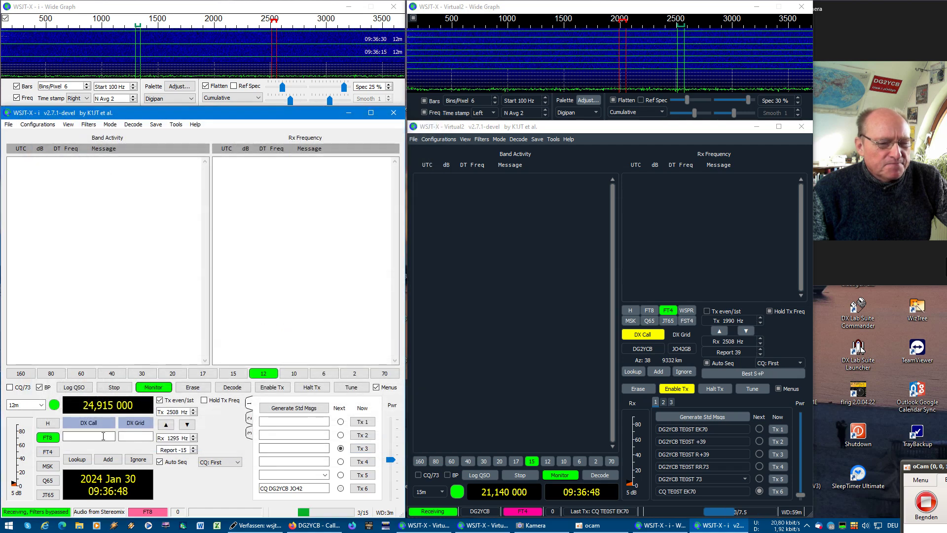
pyautogui.click(21, 375)
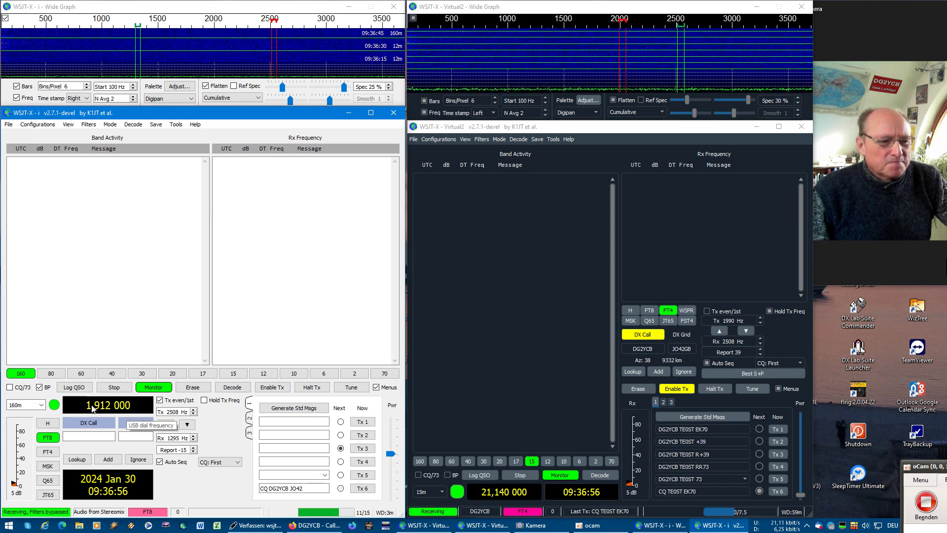
pyautogui.click(111, 373)
# Make 1.840 MHz the preferred 160m FT8 frequency instead of 1.912 MHz, apply it, and switch to the 160m band.
pyautogui.click(9, 124)
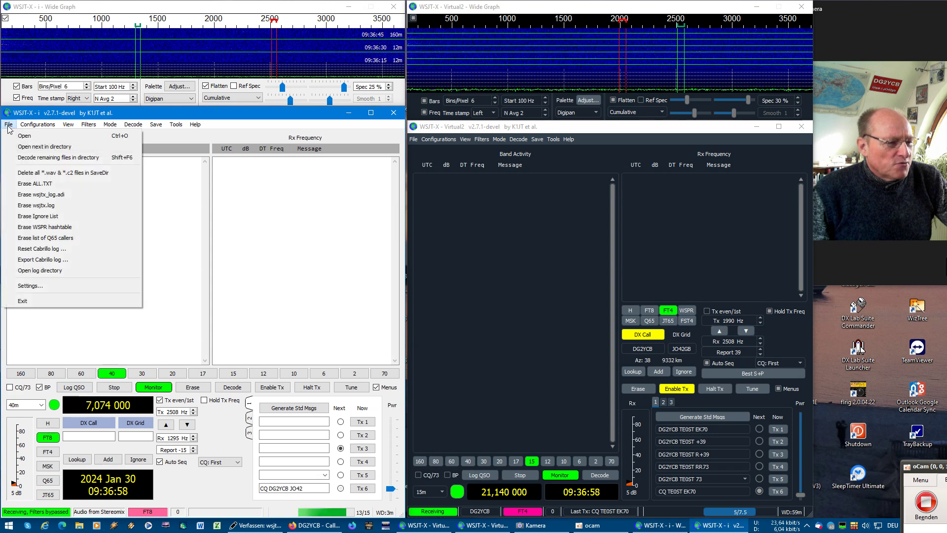
pyautogui.click(48, 289)
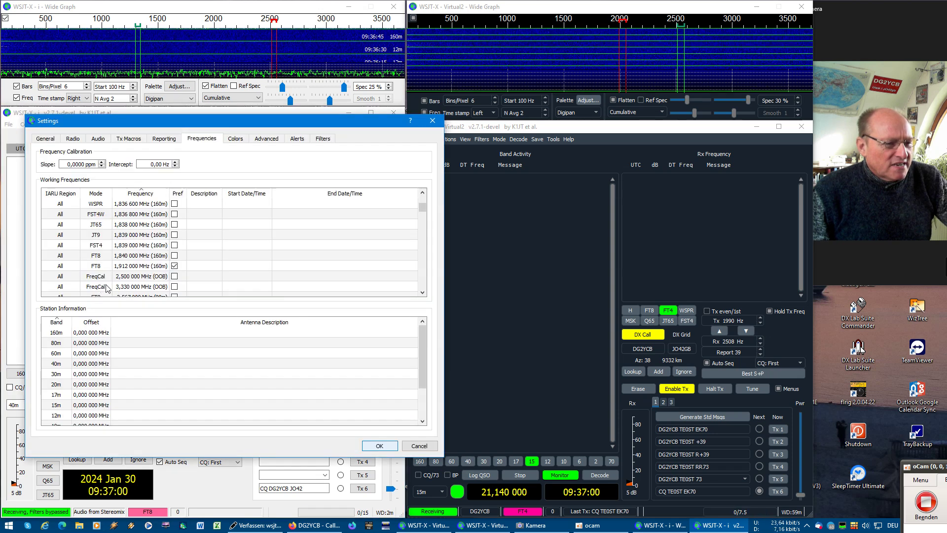
pyautogui.click(174, 266)
pyautogui.click(175, 266)
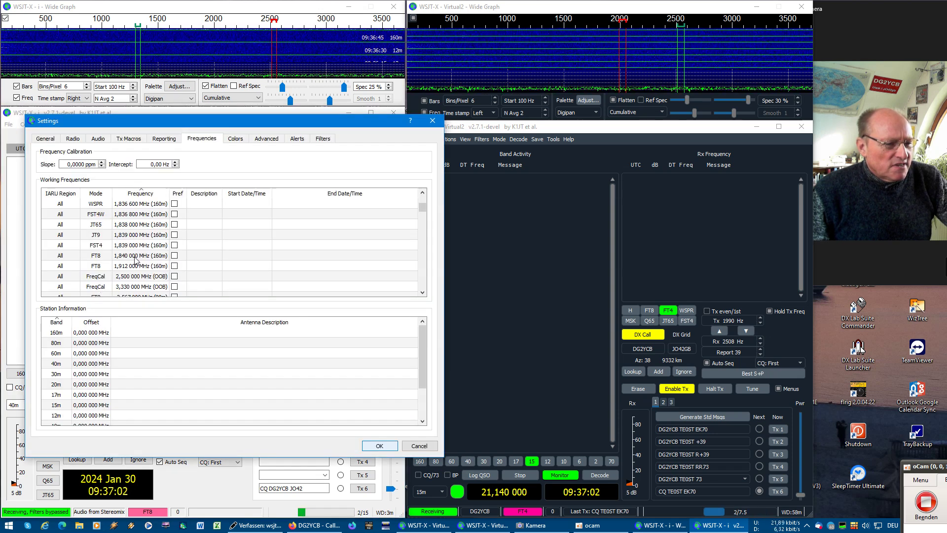
pyautogui.click(176, 255)
pyautogui.click(175, 256)
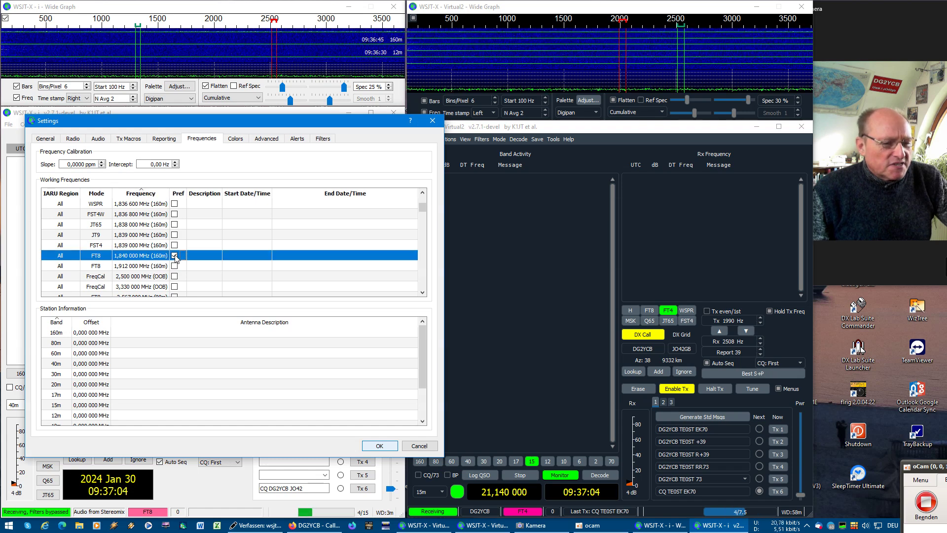
pyautogui.click(379, 444)
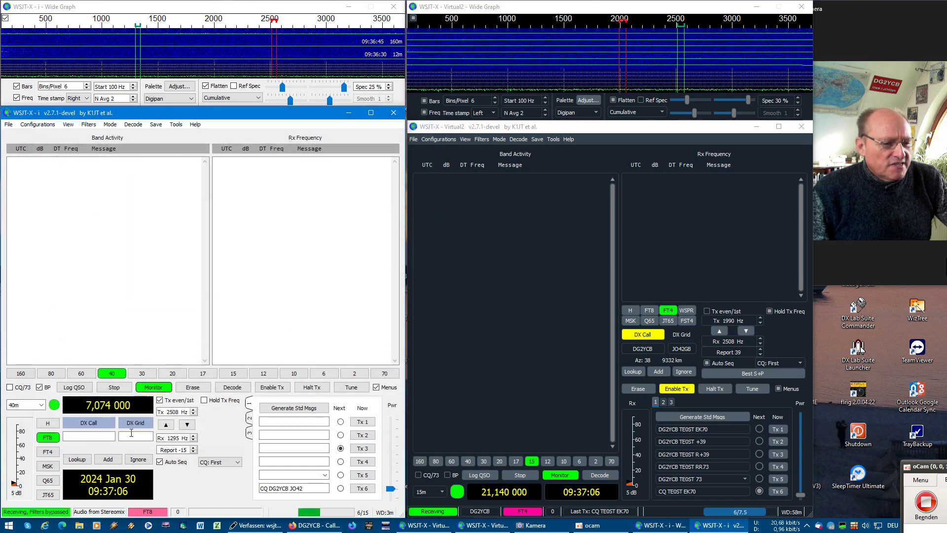
pyautogui.click(21, 373)
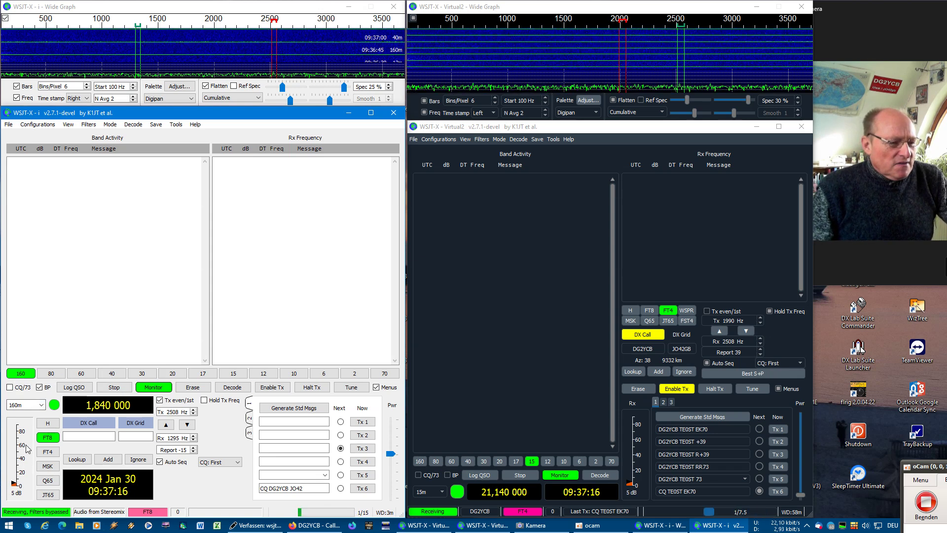
# Check the FT8 frequency list, and switch the light-themed instance to the 15m band in FT4 mode.
pyautogui.click(41, 405)
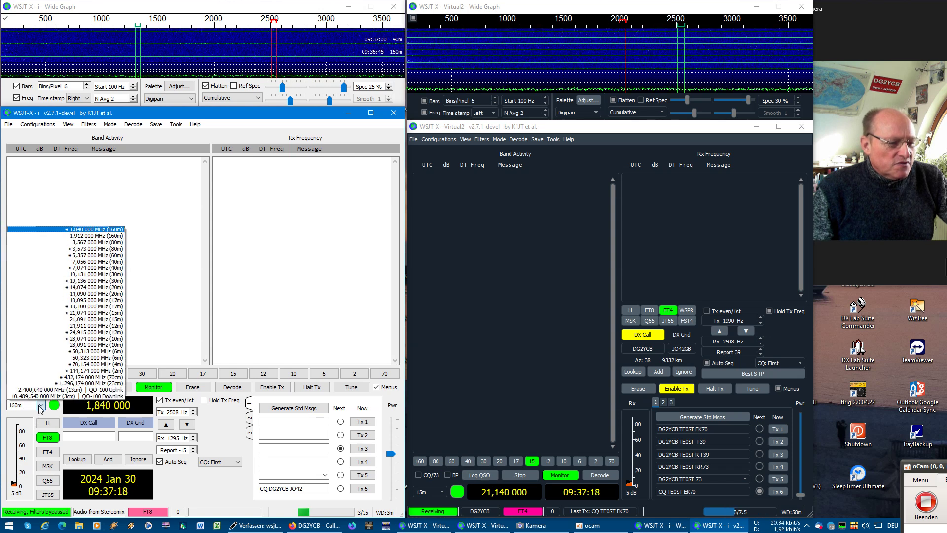
pyautogui.click(238, 473)
pyautogui.click(234, 373)
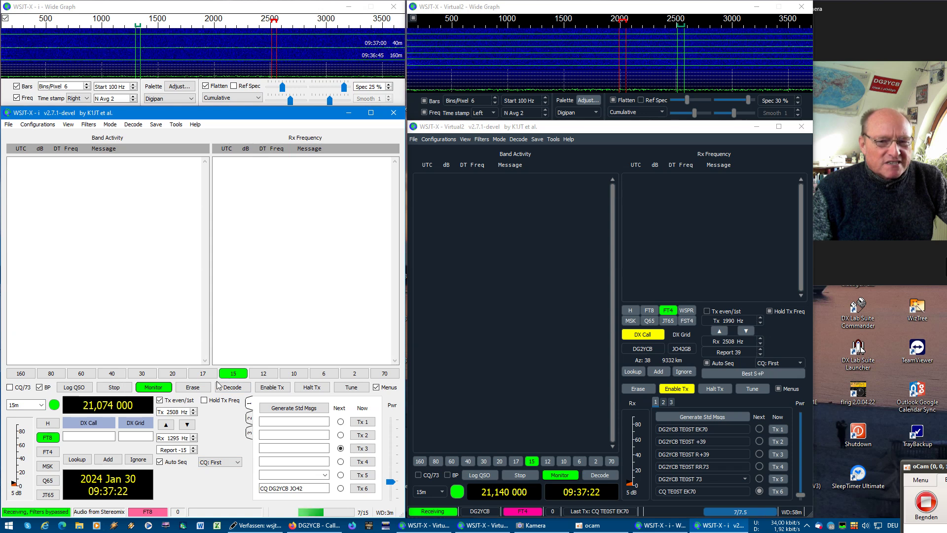
pyautogui.click(47, 452)
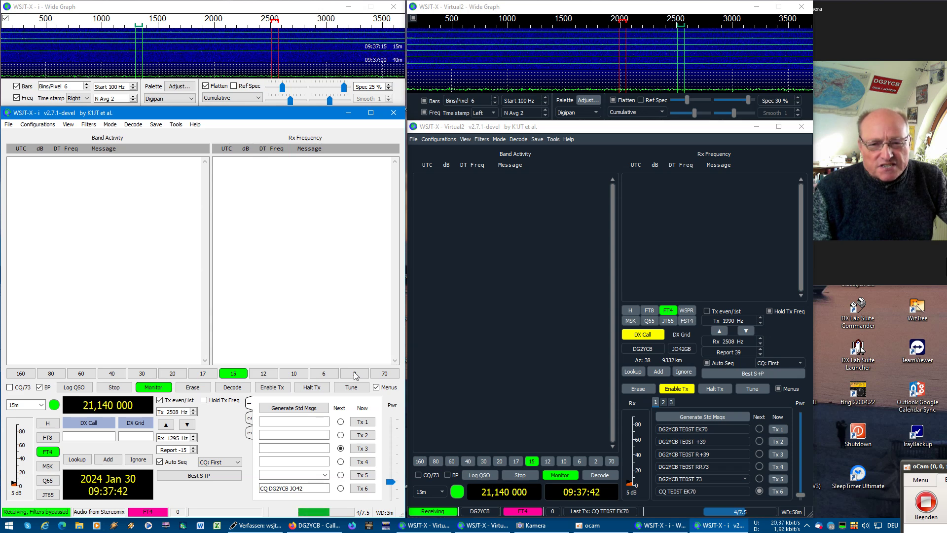
# Show the band hopping checkboxes and switch to the changelog email draft in Thunderbird.
pyautogui.click(251, 433)
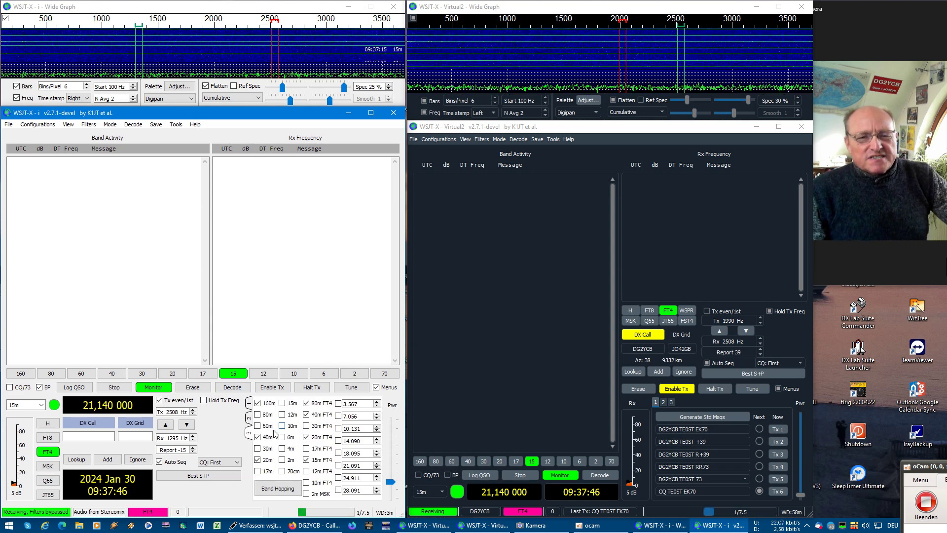
pyautogui.click(264, 526)
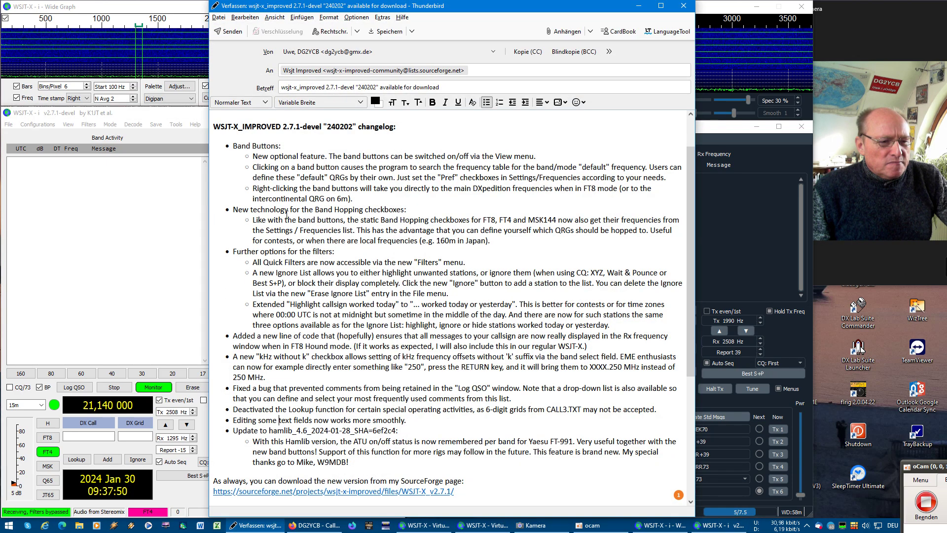
# Put the changelog draft away and turn band hopping on and off again in the light-themed WSJT-X instance.
pyautogui.click(641, 6)
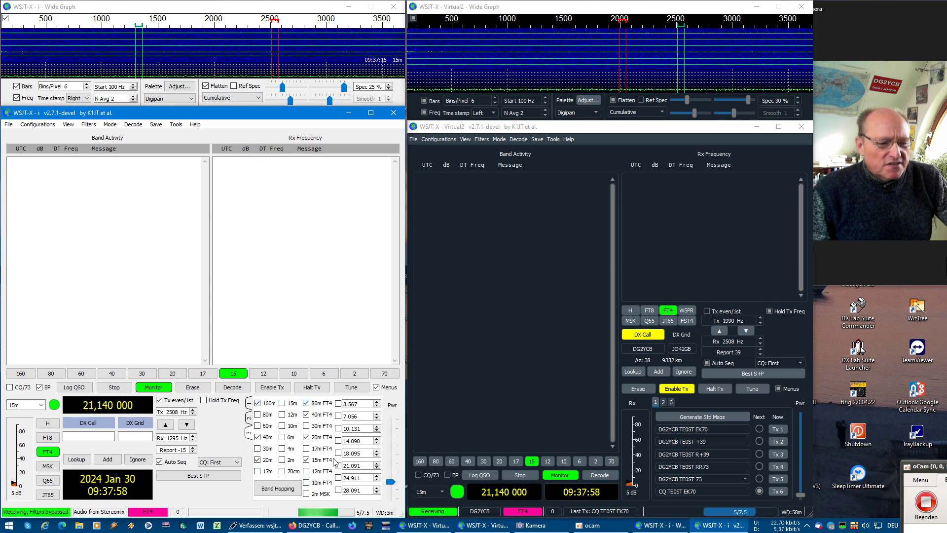
pyautogui.click(281, 491)
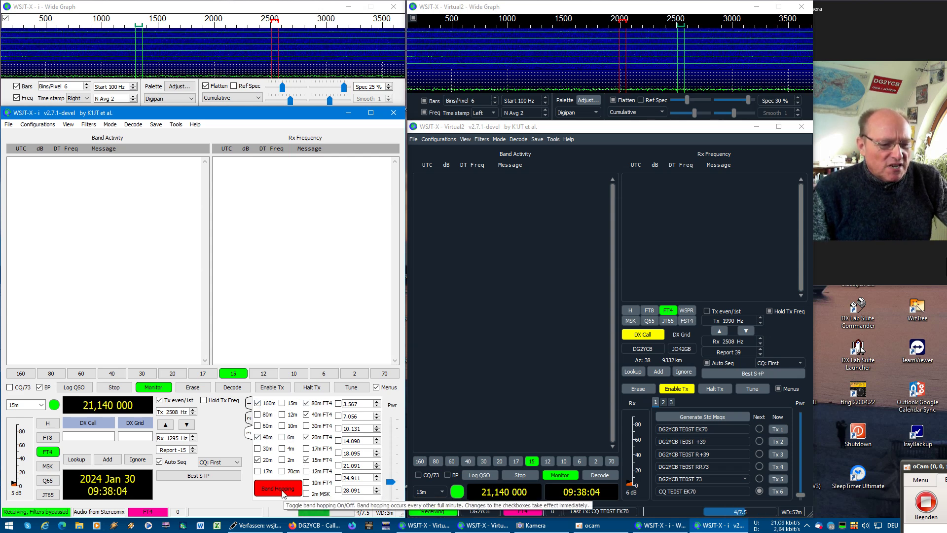
pyautogui.click(282, 486)
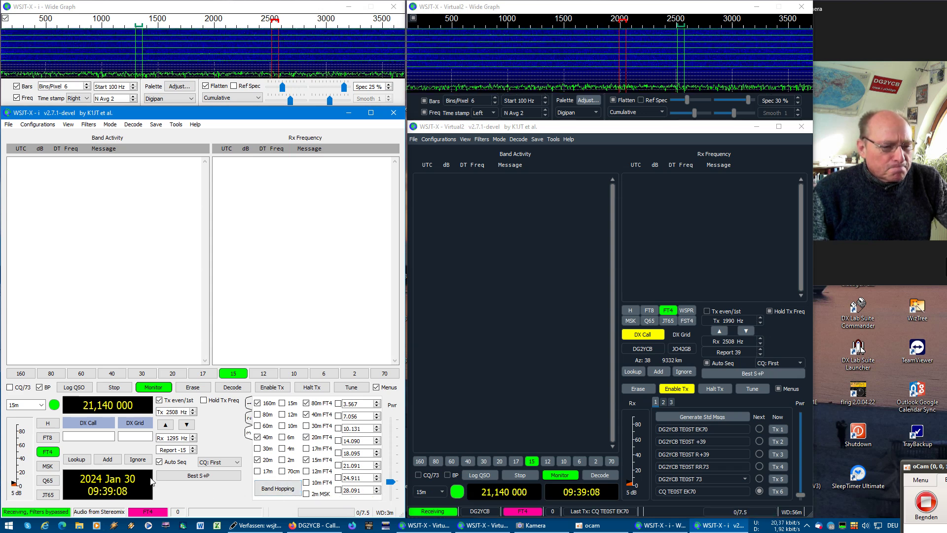
# Switch to FT8 and try the DXpedition frequencies 21.091, 3.567, 14.090 and 18.095 MHz, as well as the 40m and 30m bands.
pyautogui.click(55, 438)
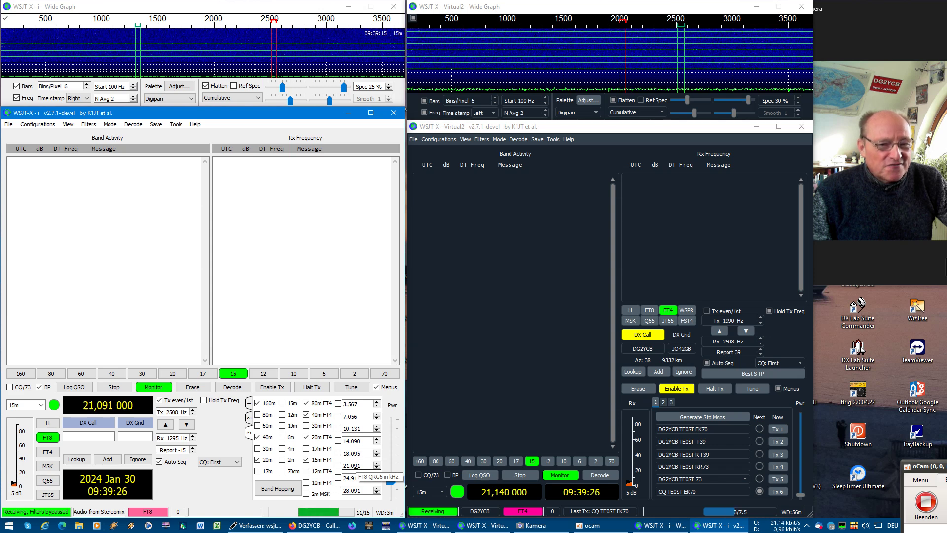
pyautogui.click(112, 375)
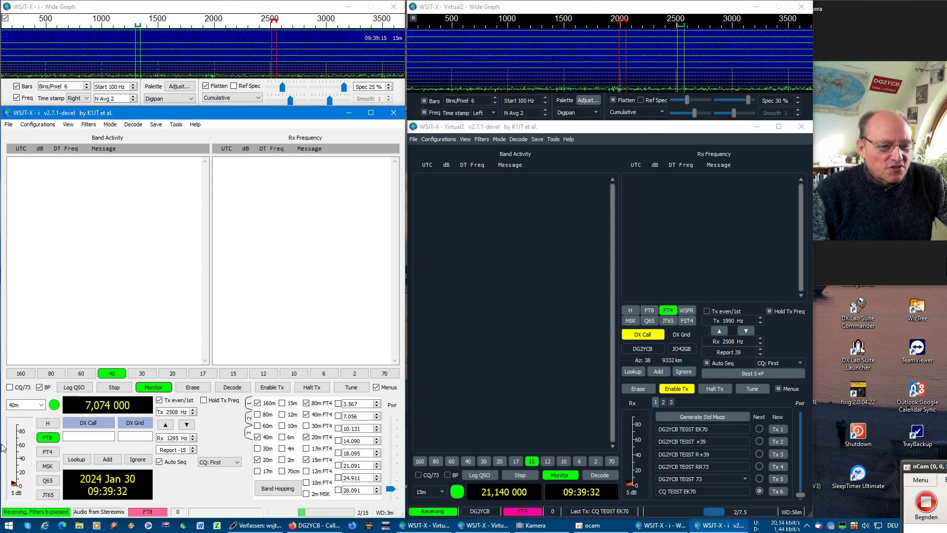
pyautogui.click(123, 375)
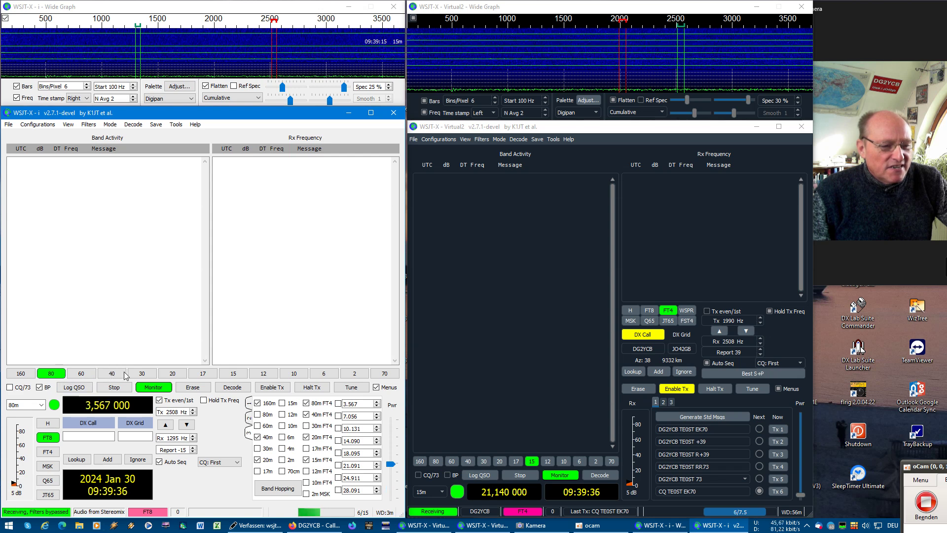
pyautogui.click(144, 374)
pyautogui.click(181, 376)
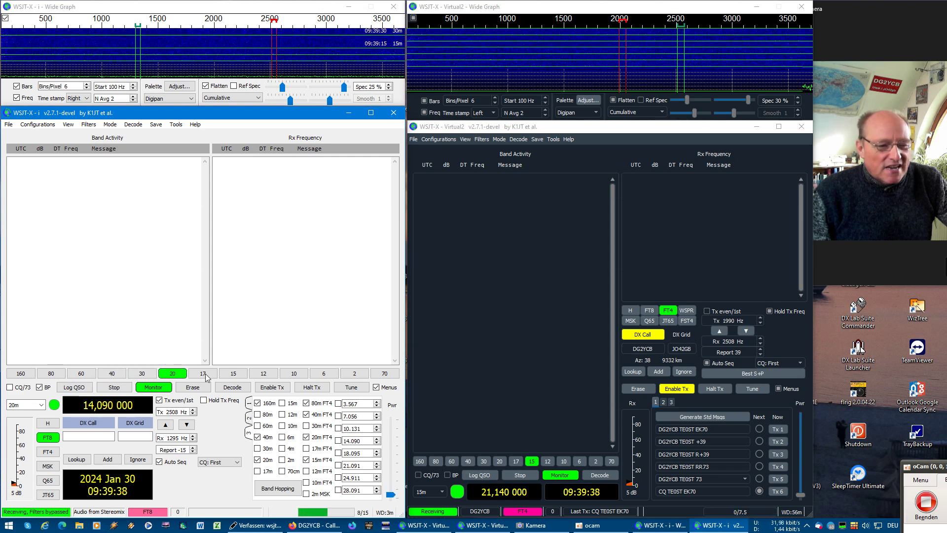
pyautogui.click(205, 374)
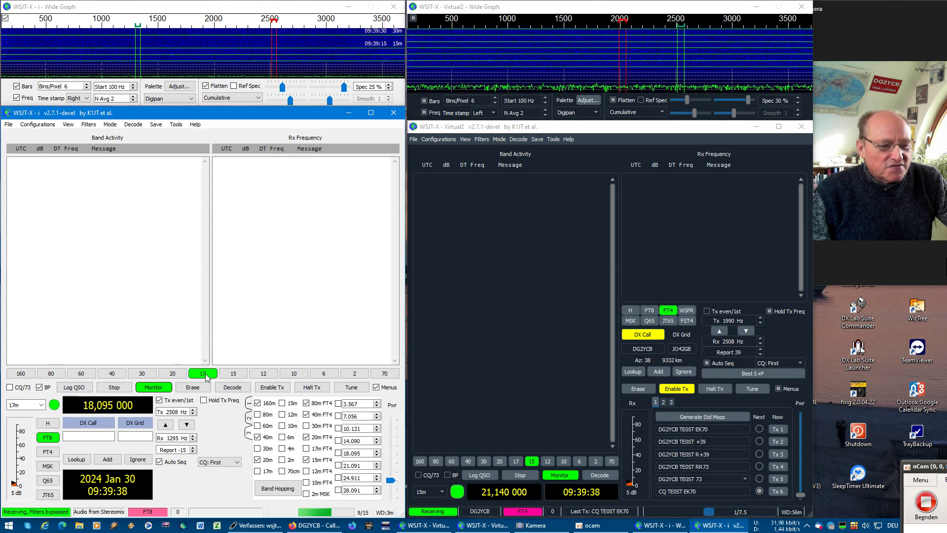
# Switch to the 6m intercontinental frequency 50.323 MHz and return to the default 6m FT8 frequency 50.313 MHz.
pyautogui.click(327, 373)
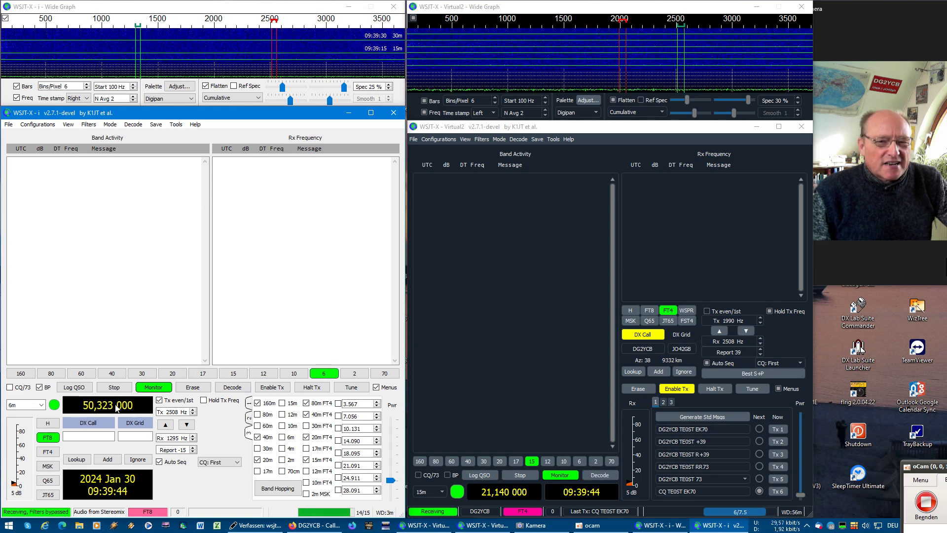
pyautogui.click(326, 376)
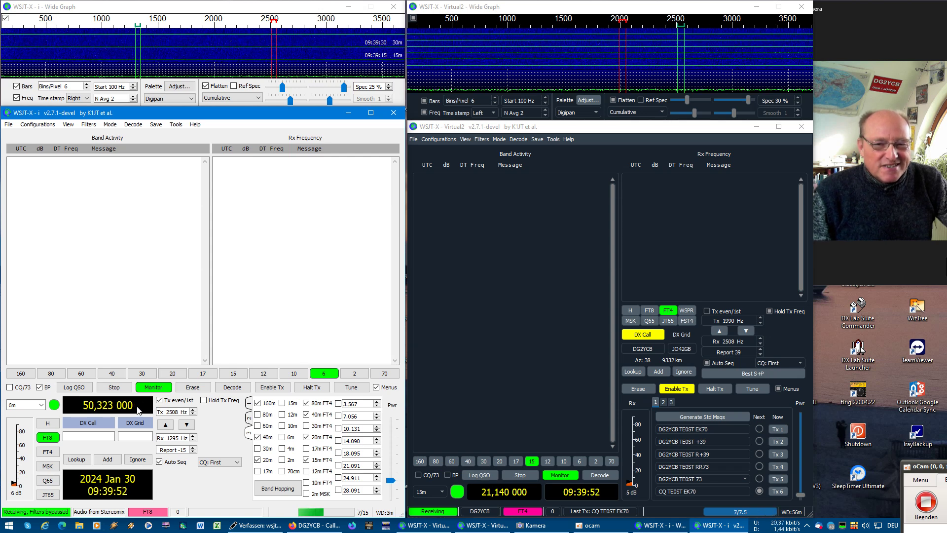
pyautogui.click(317, 376)
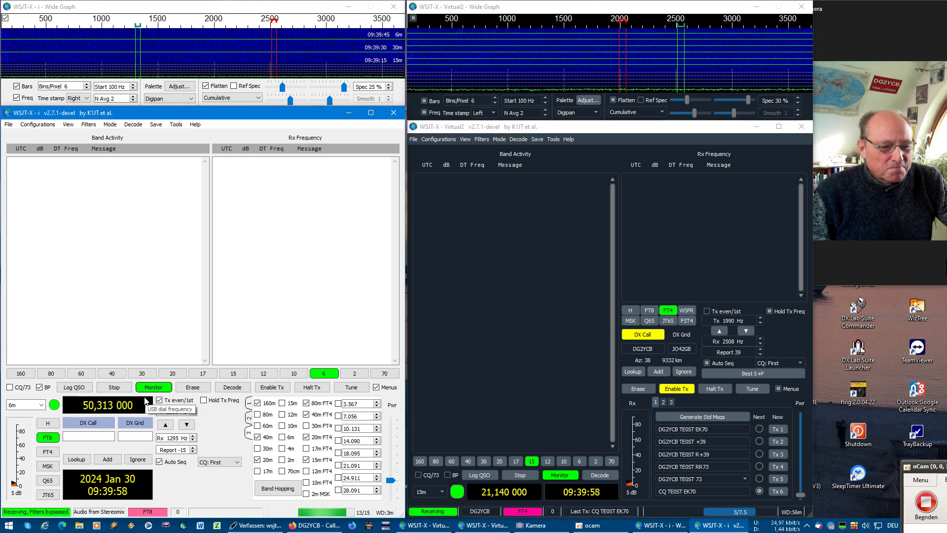
# Bring up the changelog draft, and hide and show the band buttons again in the light-themed WSJT-X instance.
pyautogui.click(253, 526)
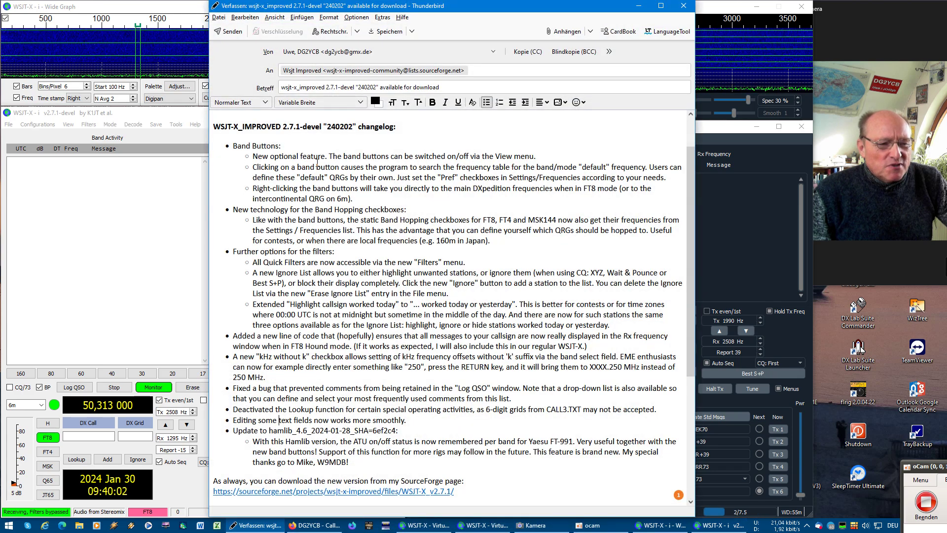
pyautogui.click(70, 201)
pyautogui.click(69, 125)
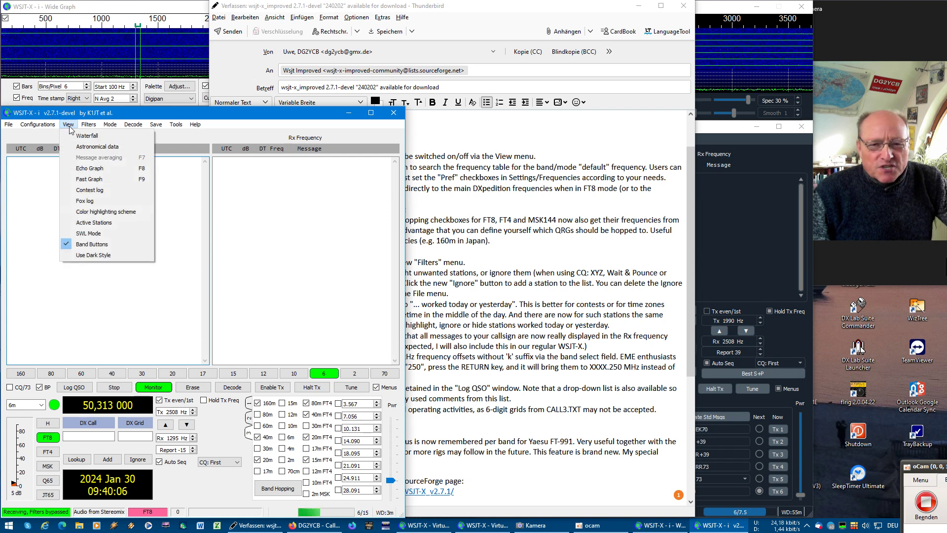
pyautogui.click(99, 244)
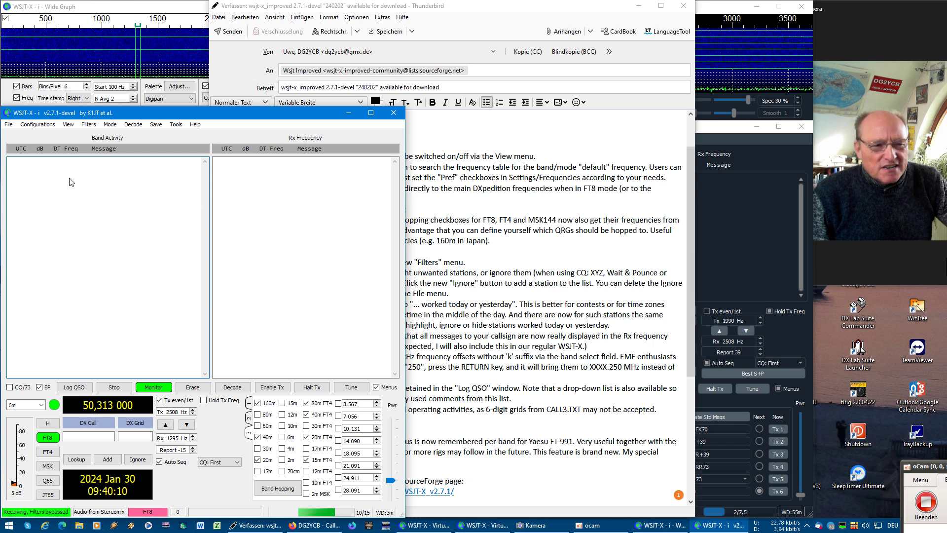
pyautogui.click(68, 124)
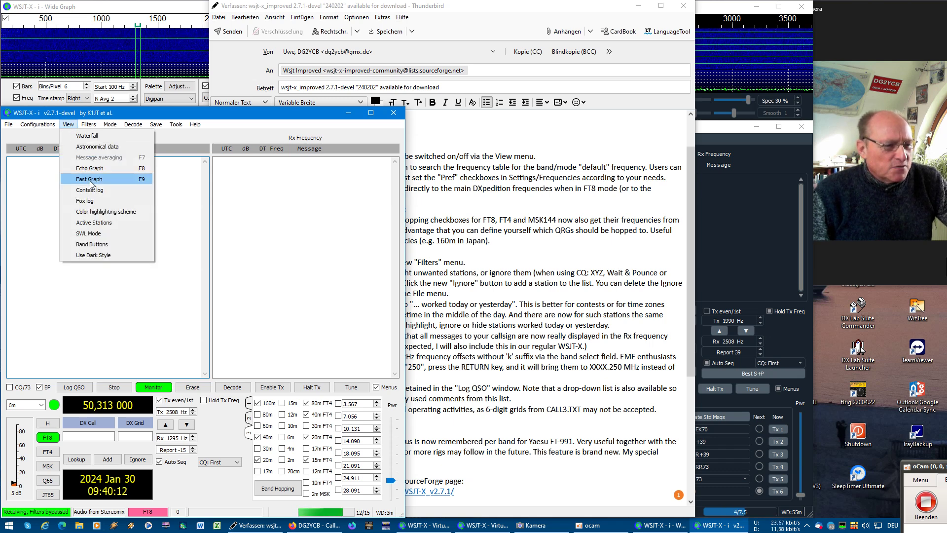
pyautogui.click(87, 245)
# Check the filter section of the changelog draft and examine the hide, ignore and highlight options among the WSJT-X filters.
pyautogui.click(493, 14)
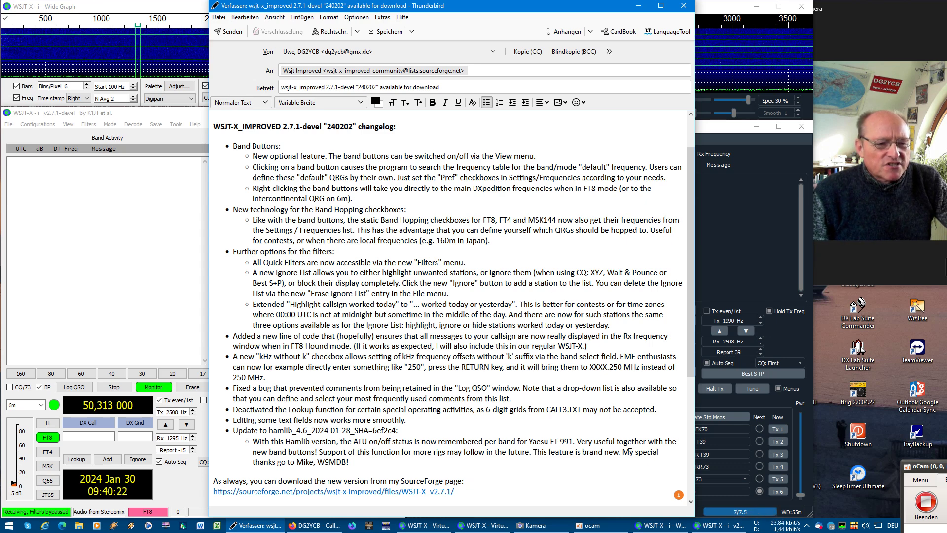
pyautogui.click(638, 6)
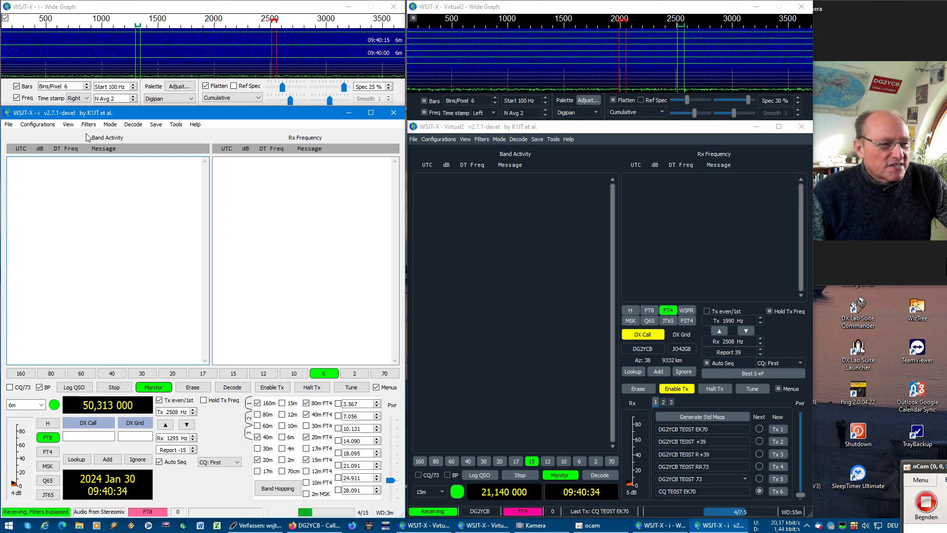
pyautogui.click(89, 125)
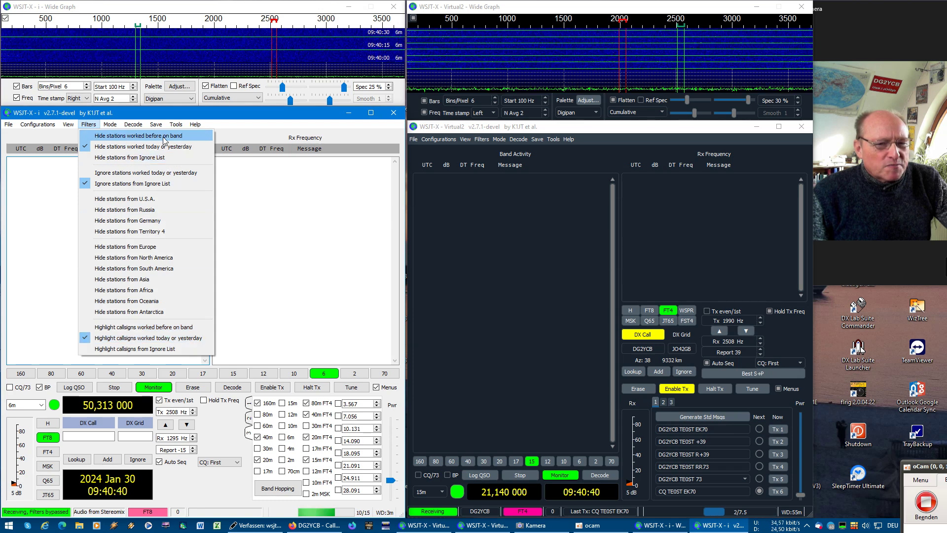
pyautogui.moveTo(111, 126)
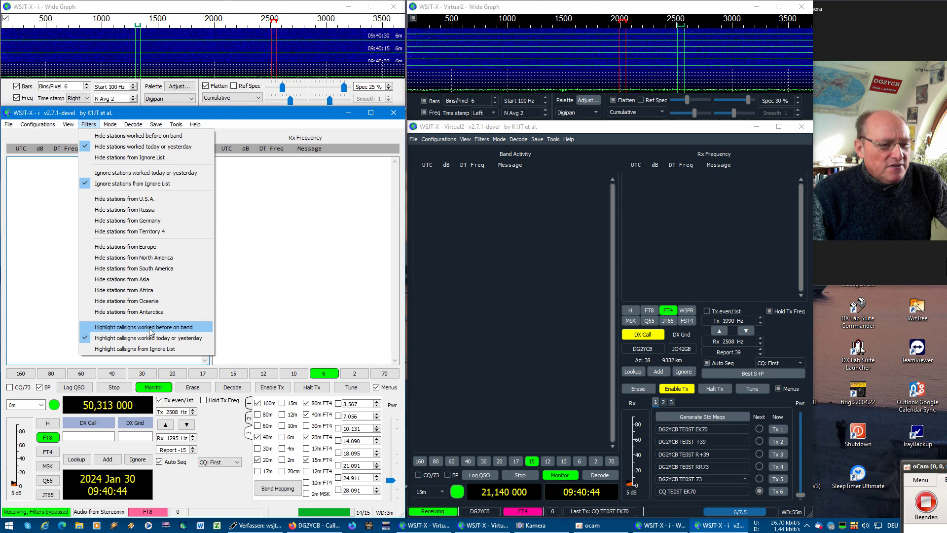
pyautogui.moveTo(78, 127)
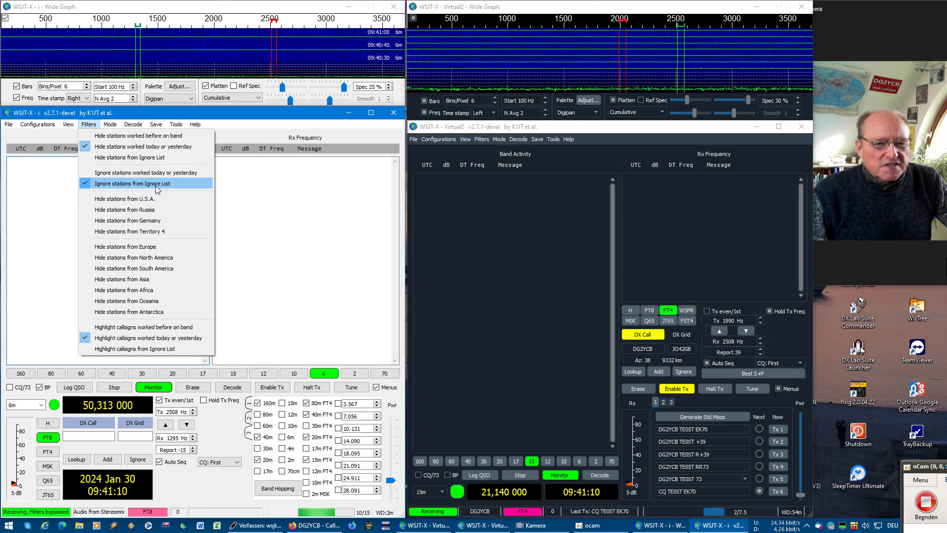
pyautogui.click(212, 494)
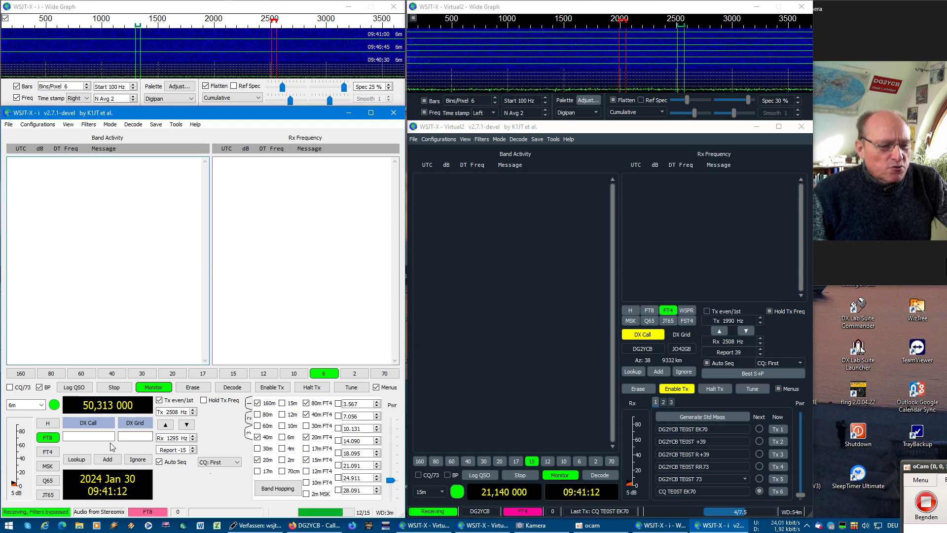
# Show the available CQ response options and keep CQ: First.
pyautogui.click(237, 462)
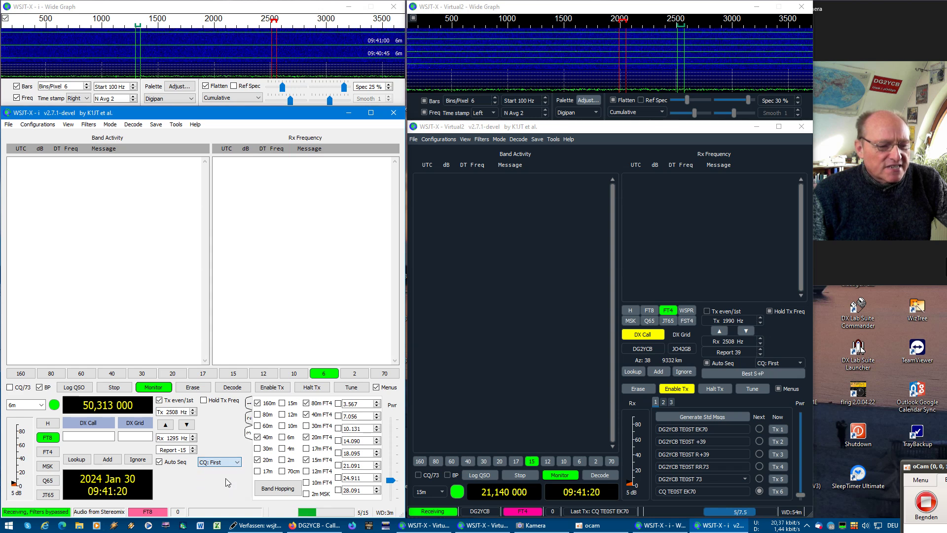
pyautogui.click(225, 477)
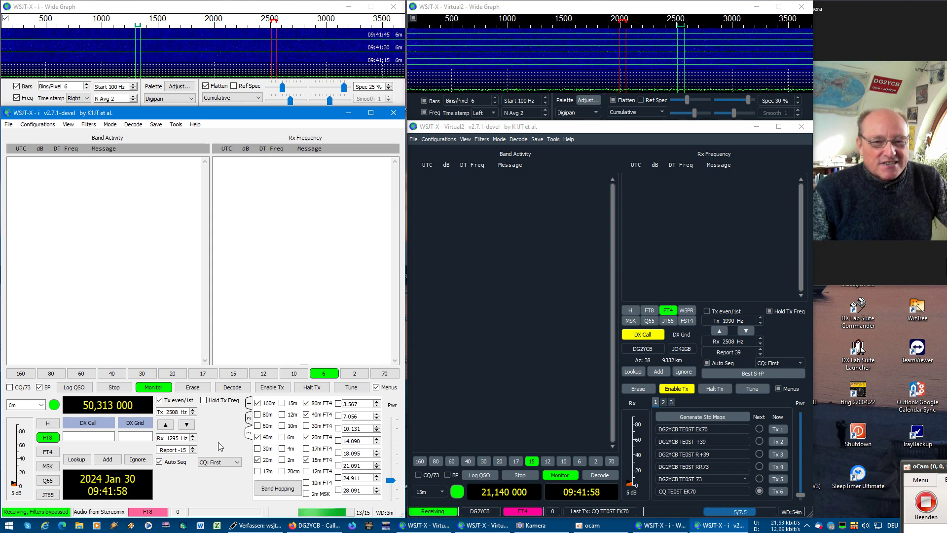
pyautogui.click(238, 462)
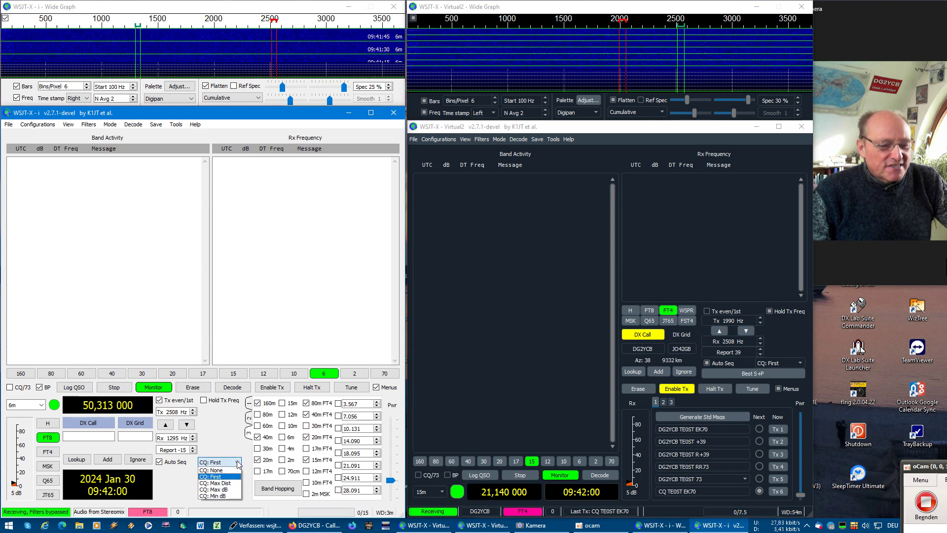
pyautogui.click(181, 490)
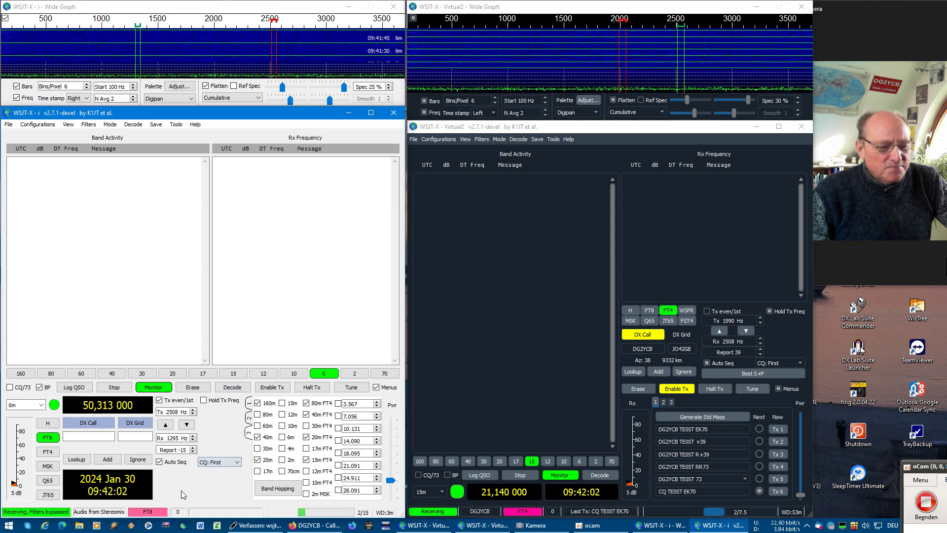
# Show the Best S+P option in FT4 mode, return to FT8 and toggle Enable Tx back off.
pyautogui.click(50, 451)
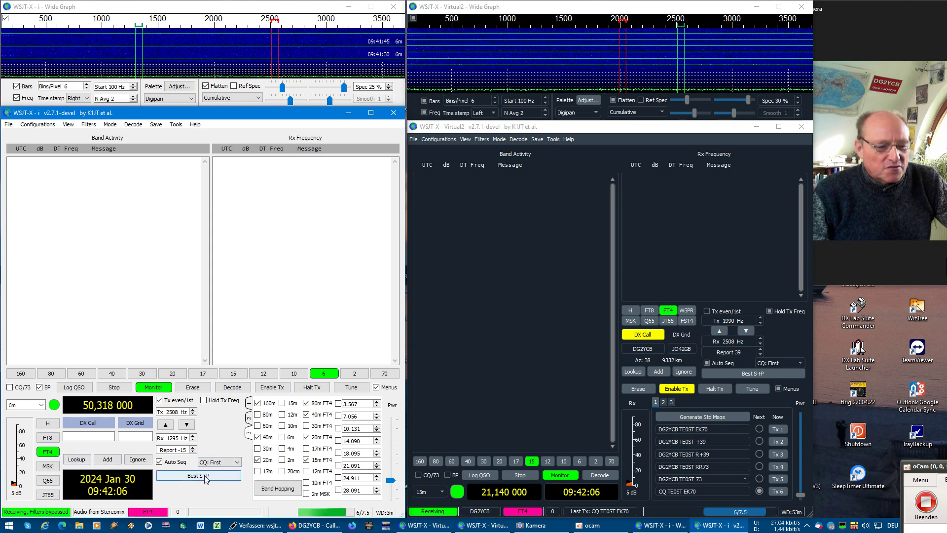
pyautogui.click(48, 438)
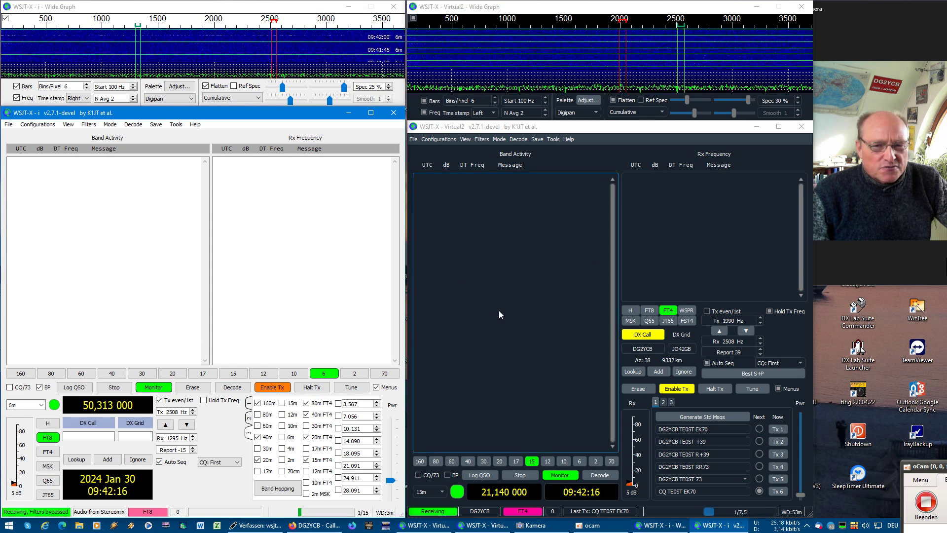
pyautogui.click(281, 387)
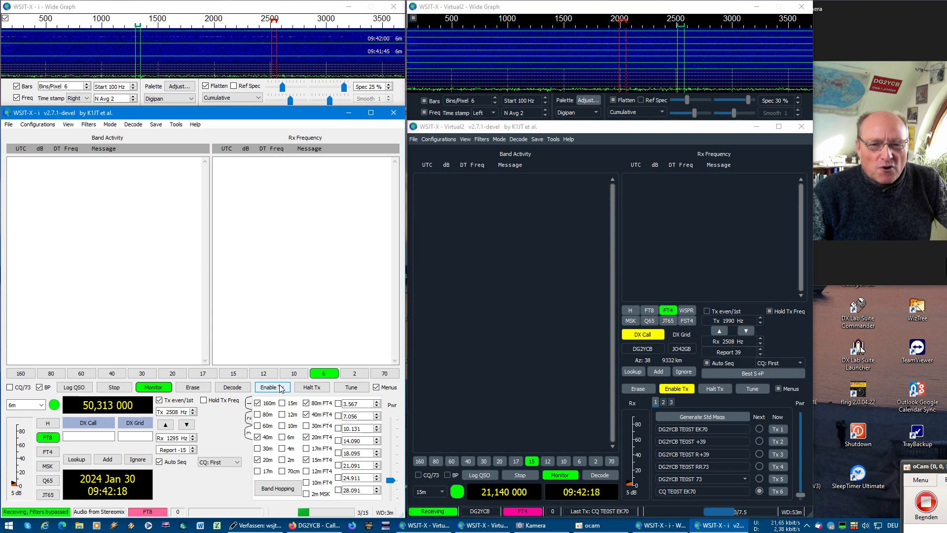
# Keep CQ: First as the response option and switch to the 15m band in FT4 mode.
pyautogui.click(240, 463)
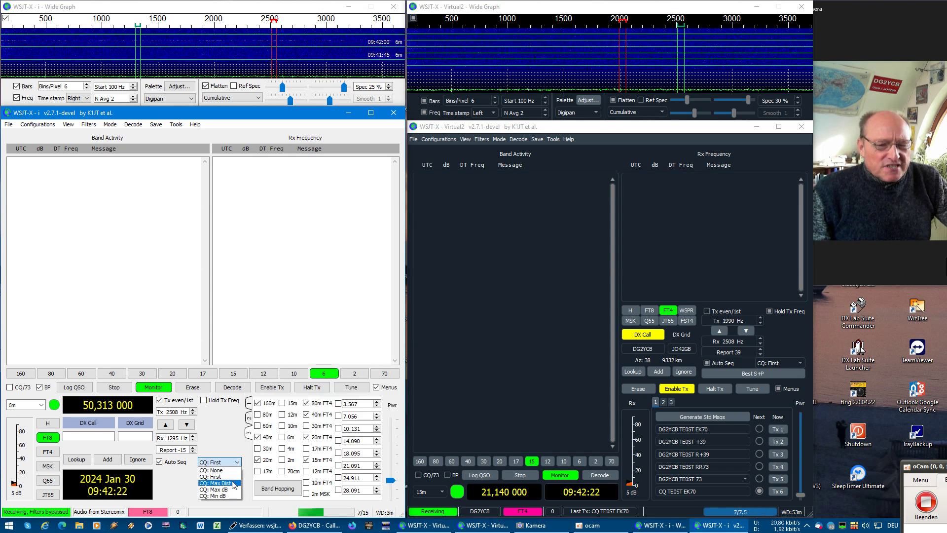
pyautogui.click(233, 477)
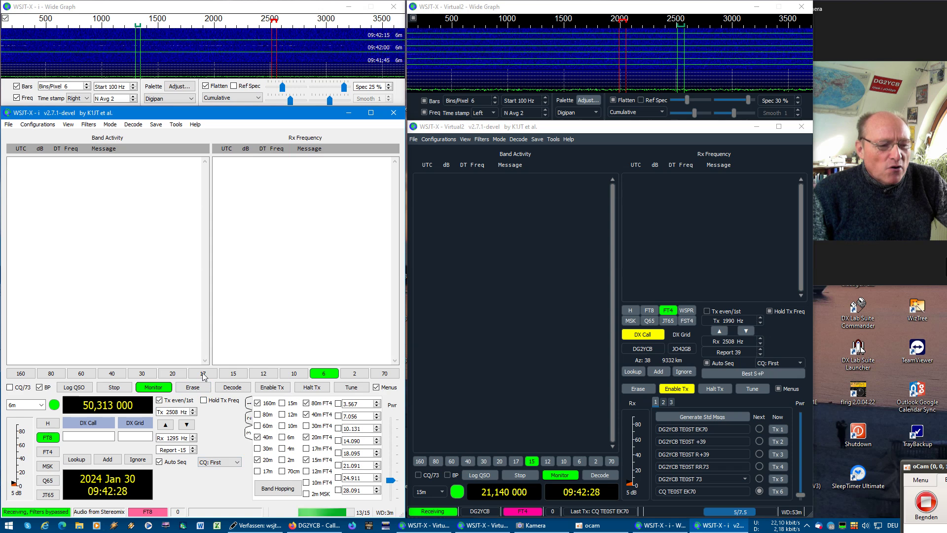
pyautogui.click(234, 374)
pyautogui.click(48, 451)
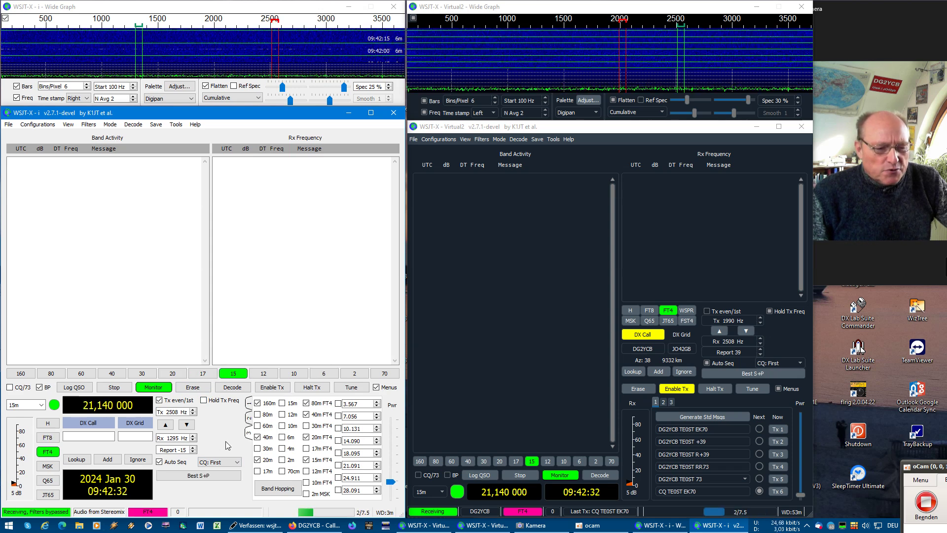
# Erase the wsjtx.log file.
pyautogui.click(9, 125)
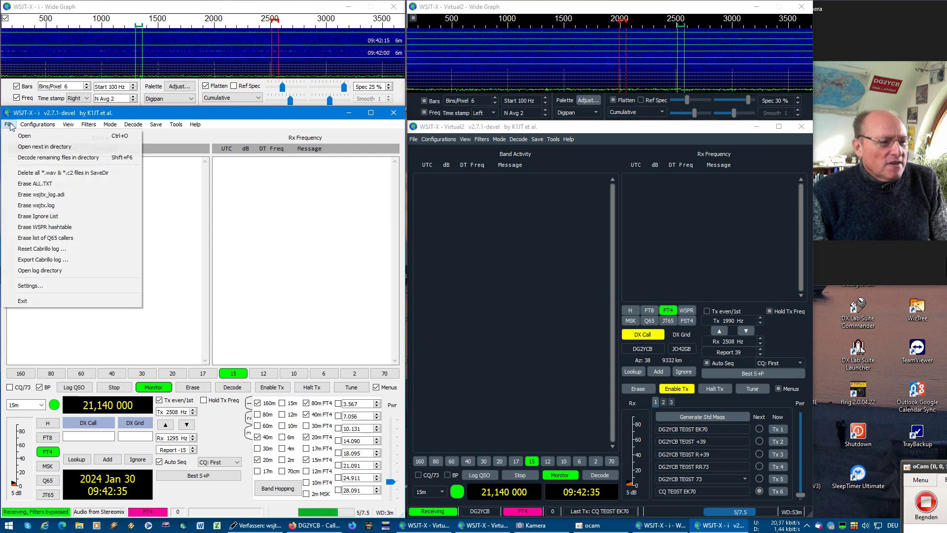
pyautogui.click(73, 204)
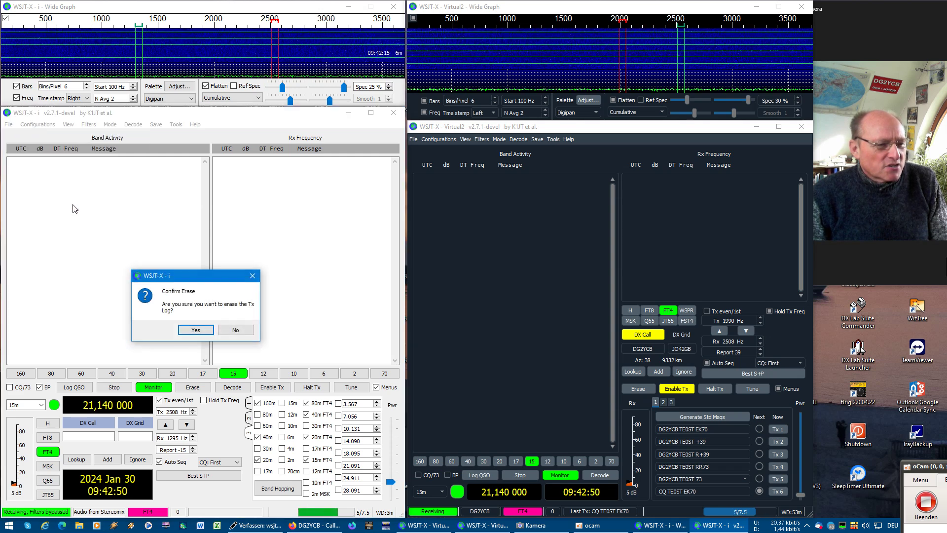
pyautogui.click(189, 330)
# Erase the Ignore List in the first instance and confirm the erasure.
pyautogui.click(8, 125)
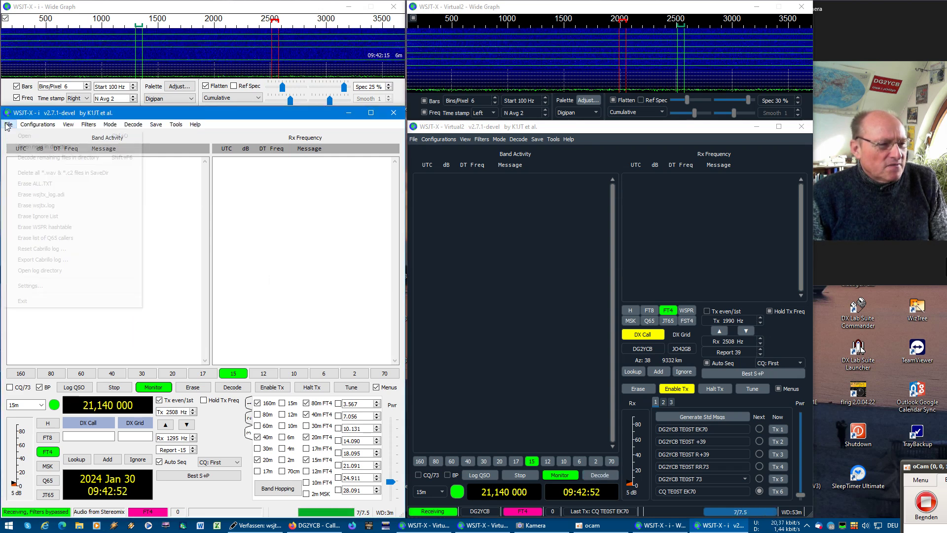
pyautogui.click(57, 217)
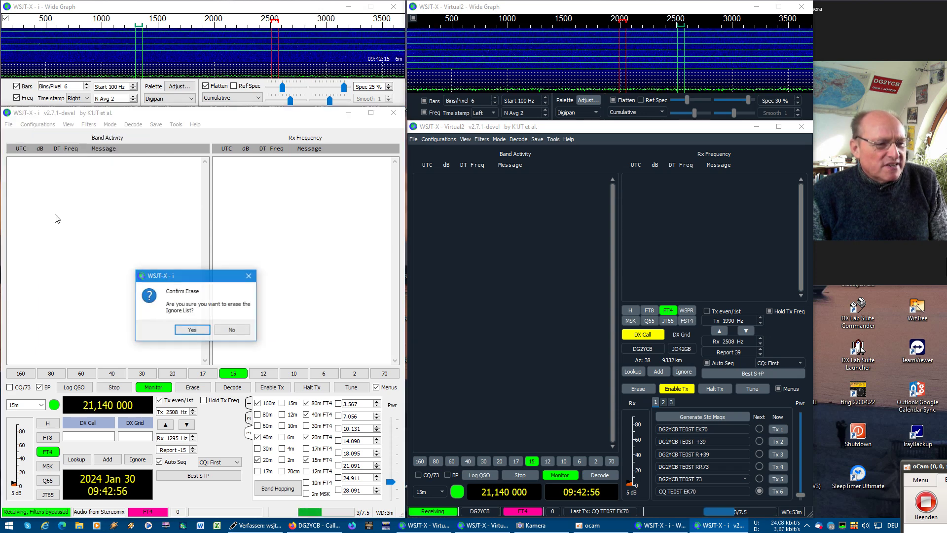
pyautogui.click(192, 330)
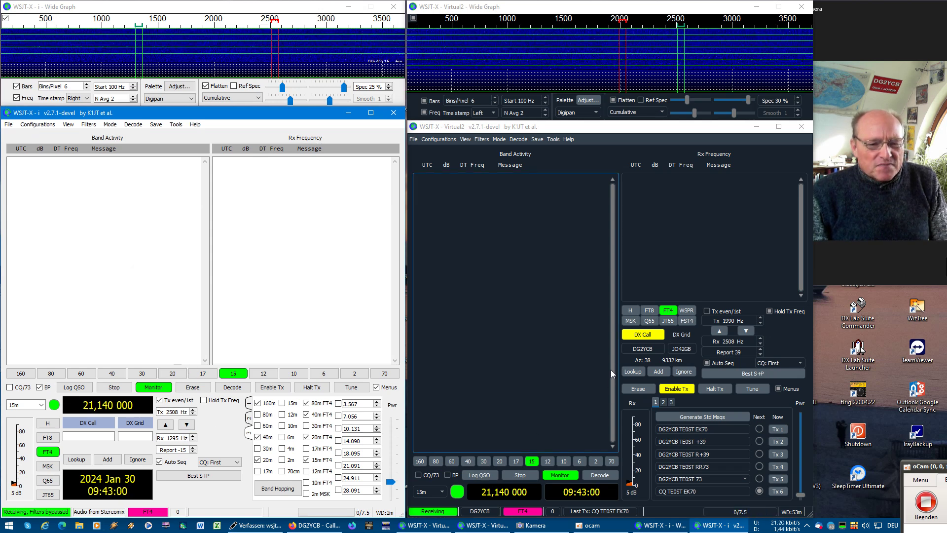
# Clear the DX Call and DX Grid in the Virtual2 instance.
pyautogui.click(649, 338)
pyautogui.click(650, 337)
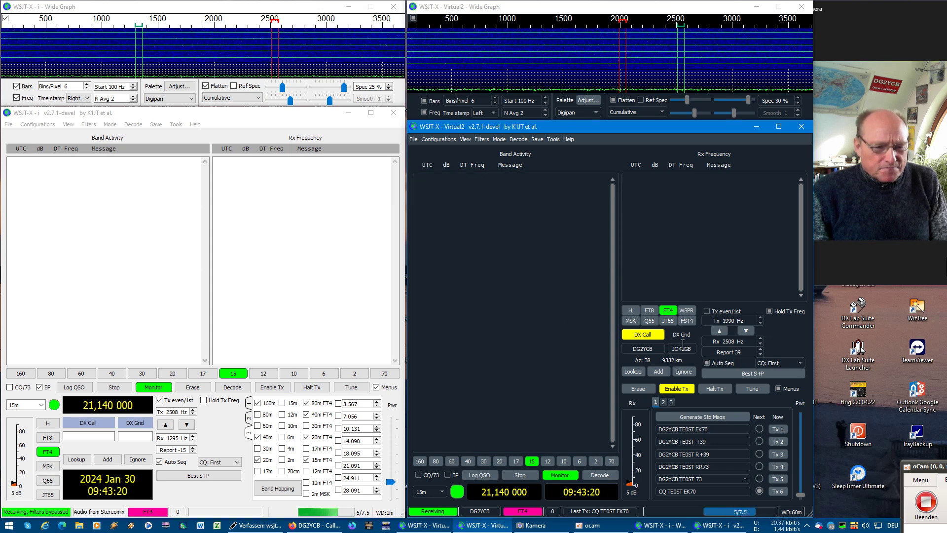
pyautogui.press('Escape')
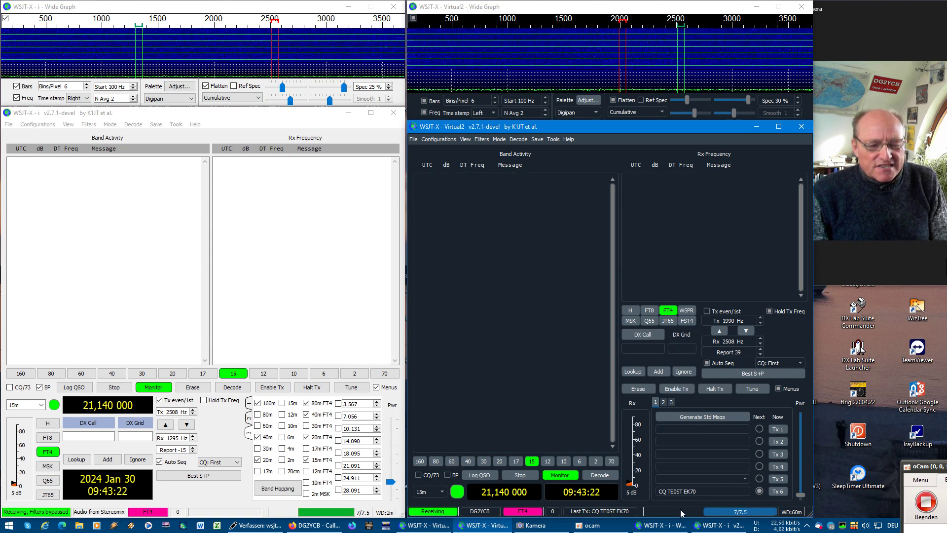
pyautogui.click(670, 495)
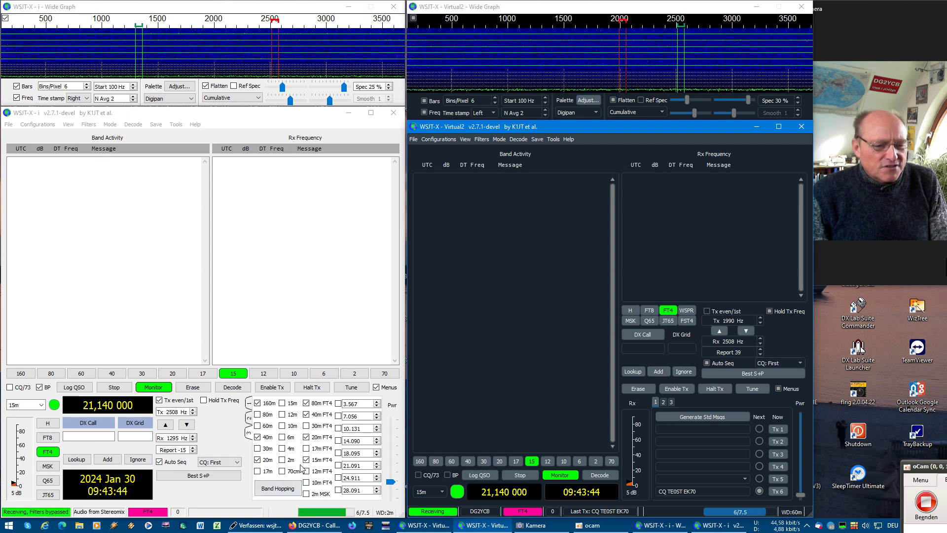
# Enter TE0ST as the DX Call in the first instance and add it to the Ignore List.
pyautogui.click(98, 436)
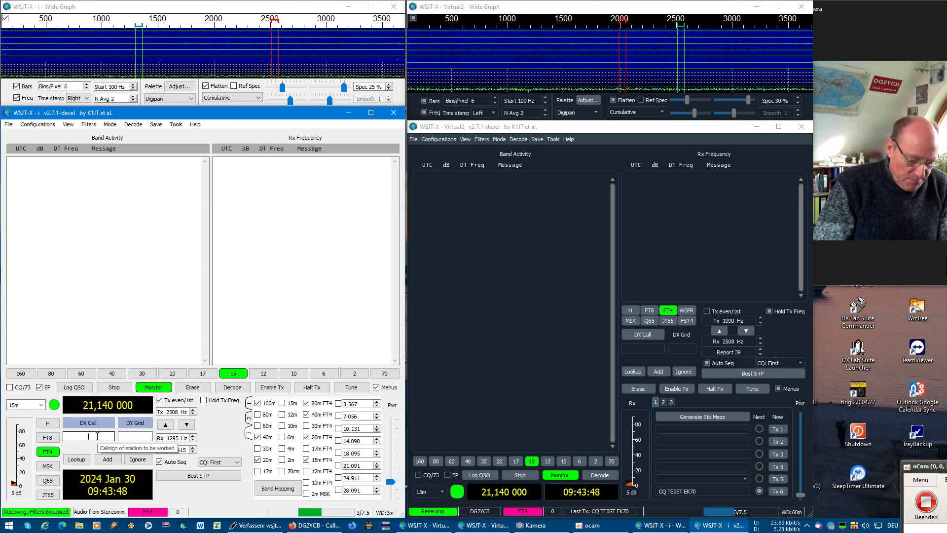
pyautogui.write('TE0S')
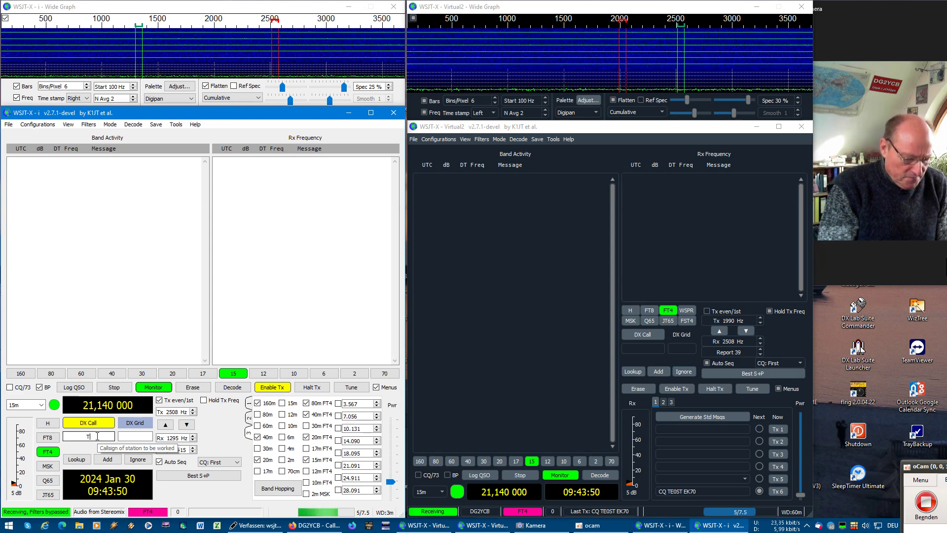
pyautogui.write('T')
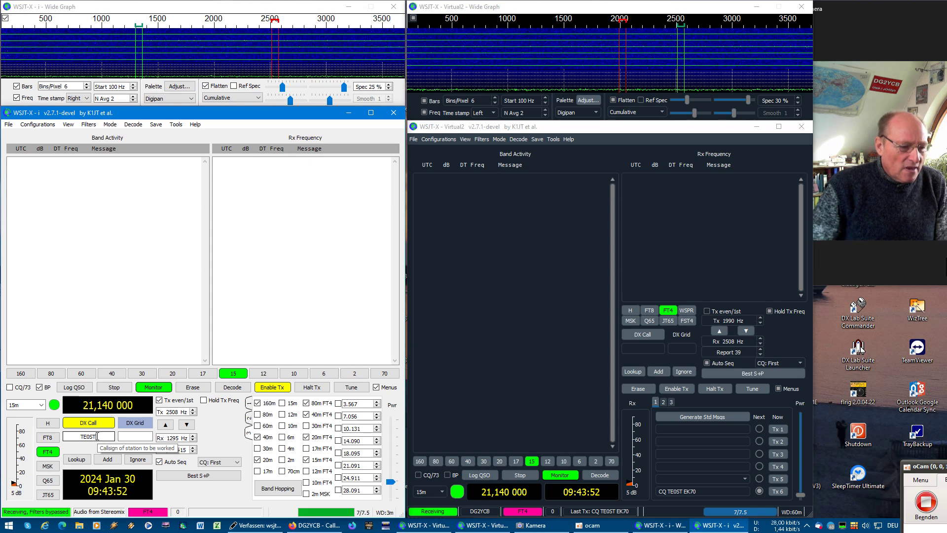
pyautogui.click(137, 460)
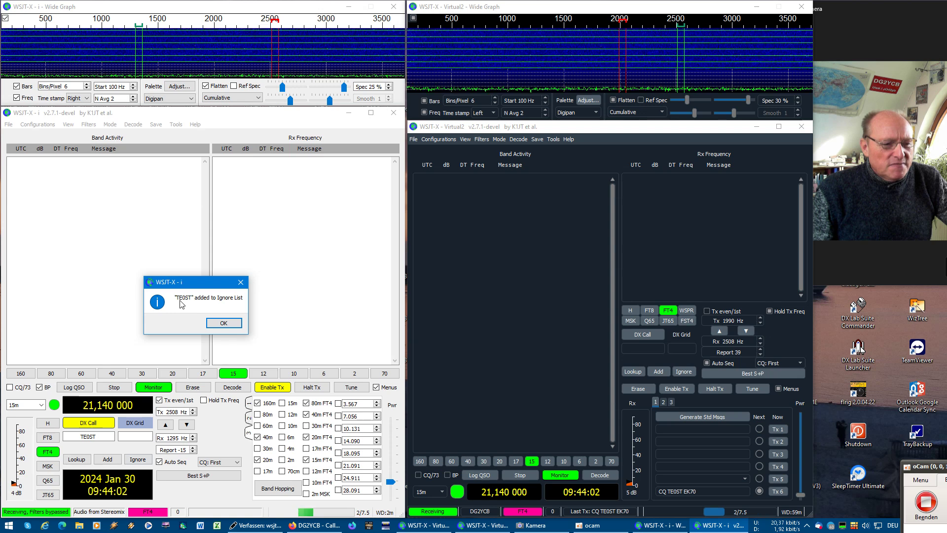
pyautogui.click(223, 323)
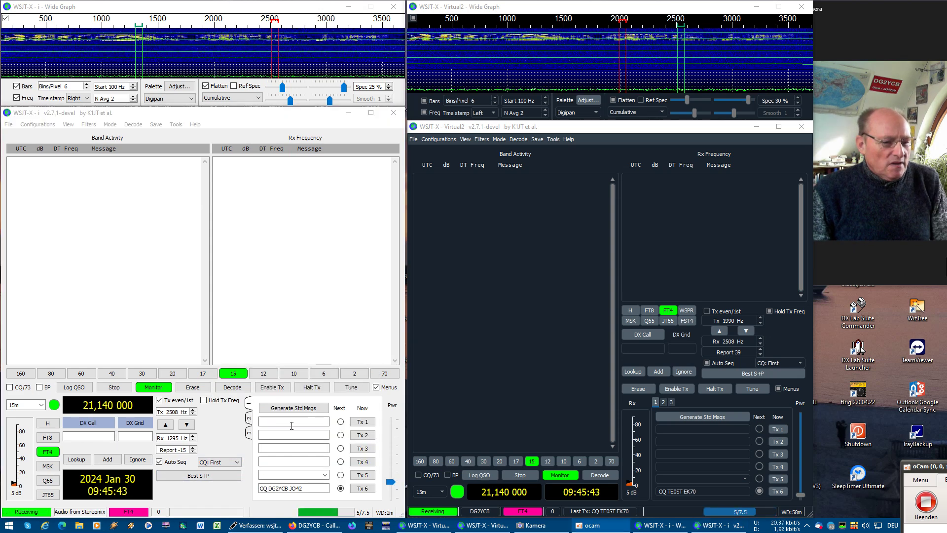
# Start a contact by answering the first instance's CQ from Virtual2, and lower the first instance's transmit power.
pyautogui.click(271, 387)
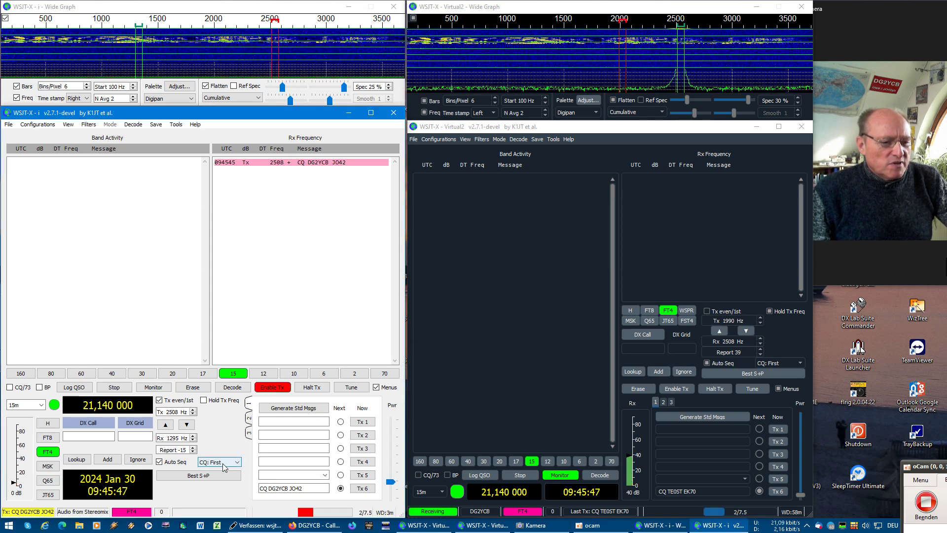
pyautogui.click(499, 203)
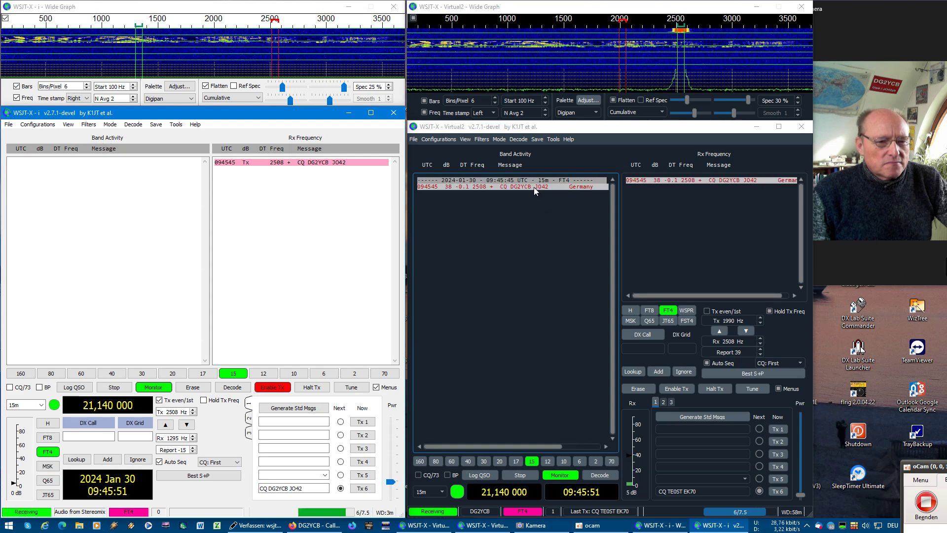
pyautogui.doubleClick(534, 186)
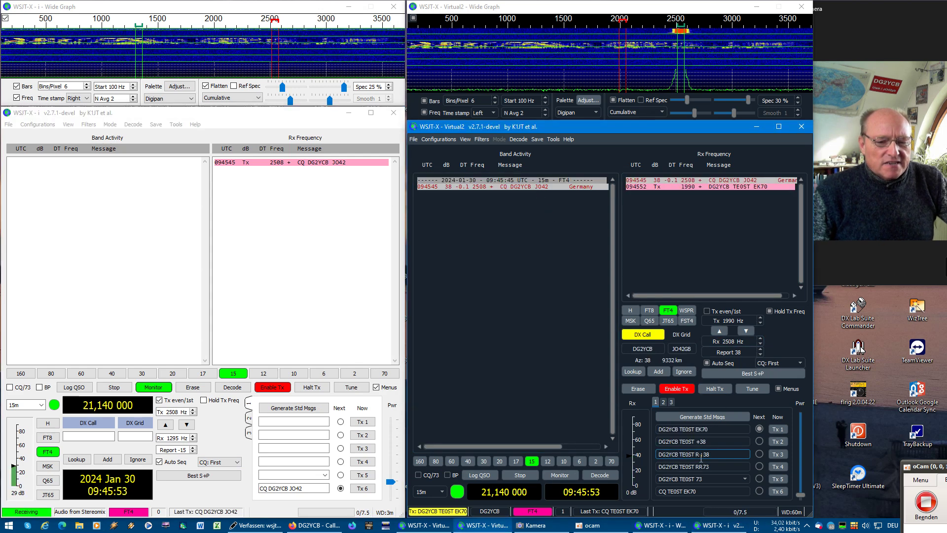
pyautogui.moveTo(390, 483); pyautogui.dragTo(386, 502)
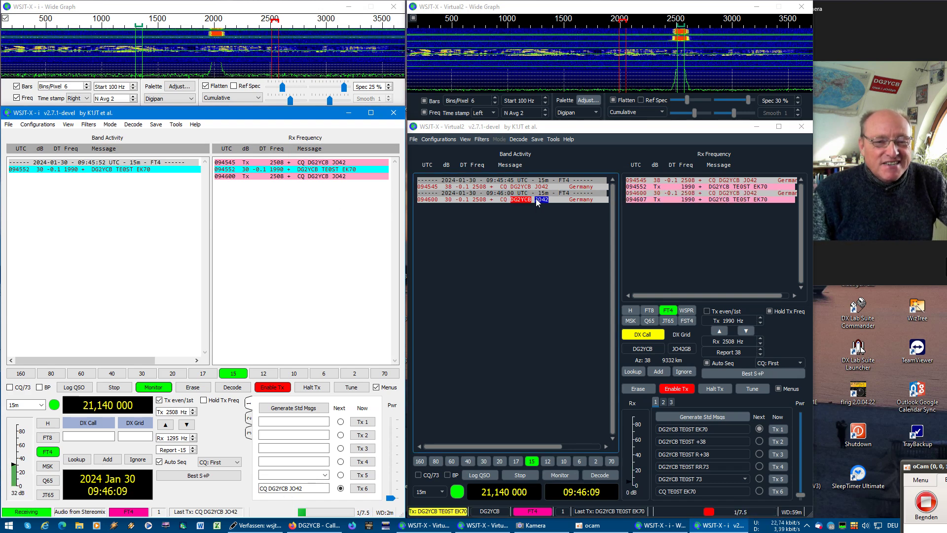
# Turn off the "Ignore stations from Ignore List" filter in the first instance and review the filter settings.
pyautogui.click(89, 125)
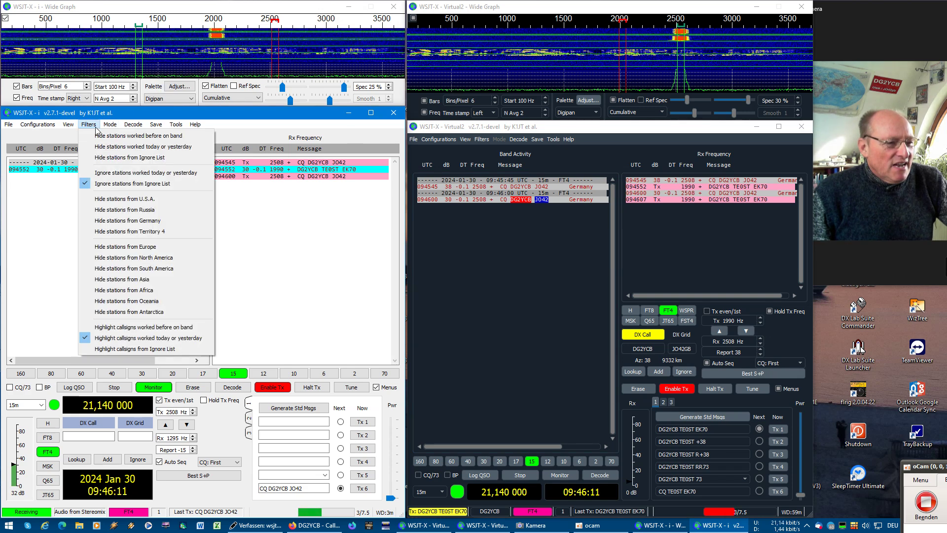
pyautogui.click(110, 187)
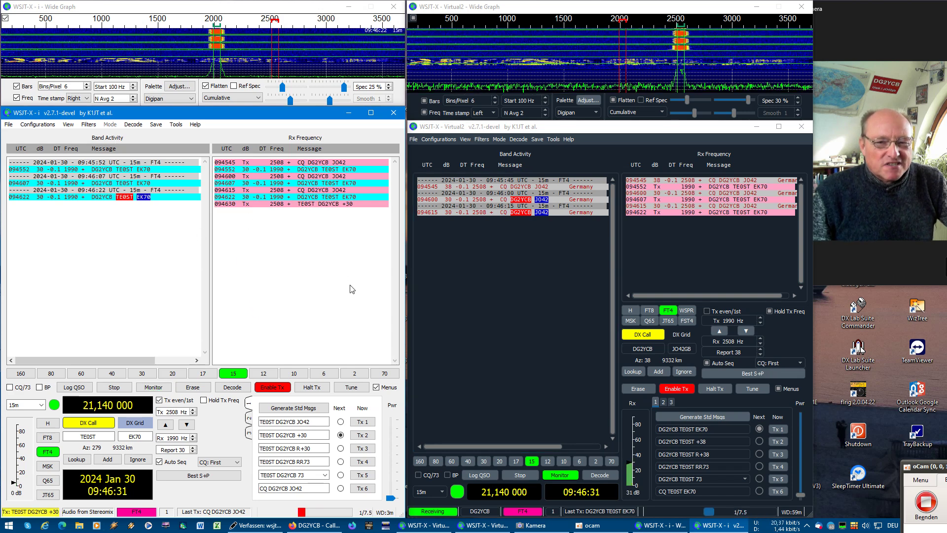
pyautogui.click(86, 126)
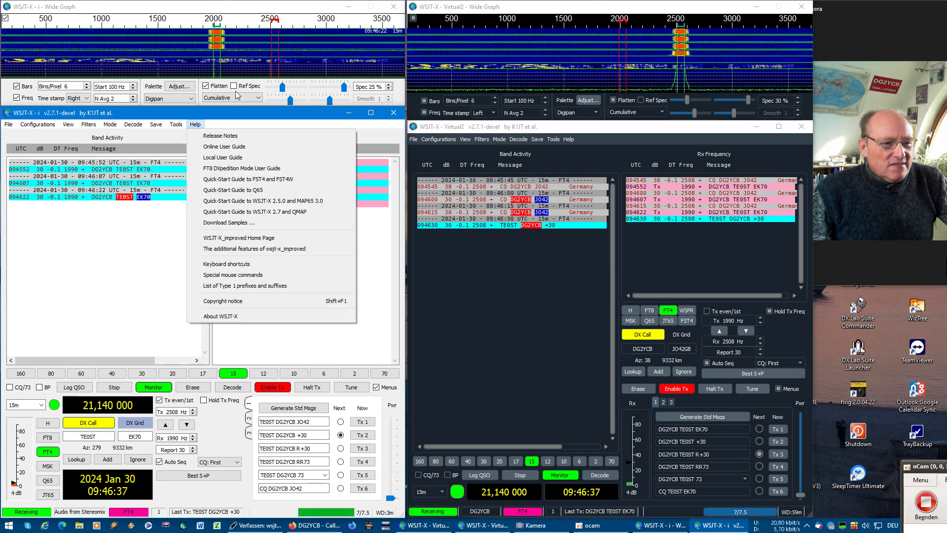
pyautogui.click(195, 123)
pyautogui.click(89, 124)
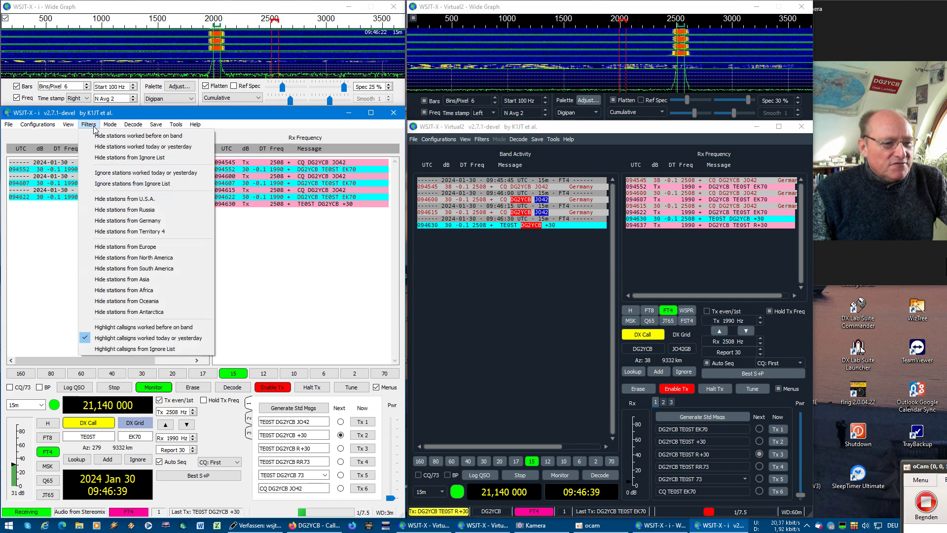
pyautogui.click(88, 124)
pyautogui.click(89, 124)
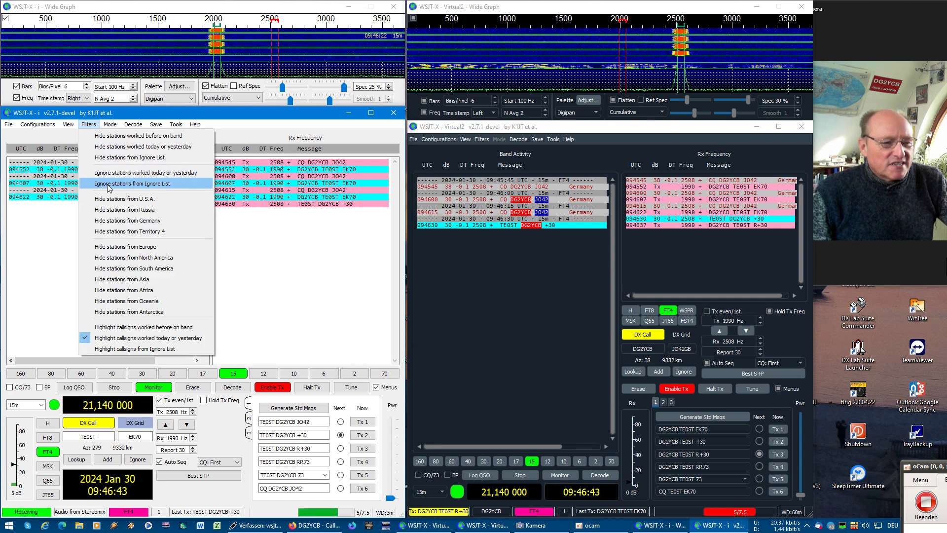
pyautogui.click(218, 119)
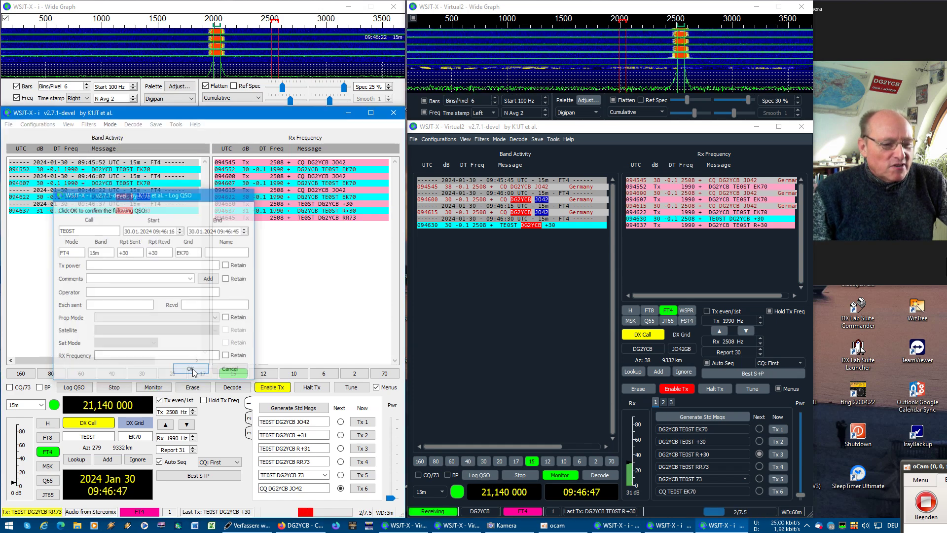
# Log the completed FT4 QSO in both instances and enable Tx in Virtual2 to call CQ.
pyautogui.click(191, 369)
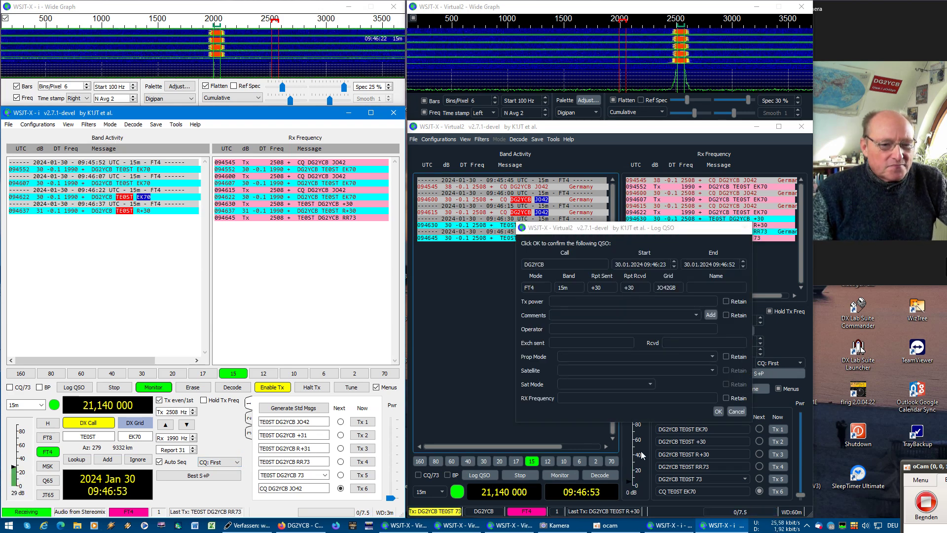
pyautogui.click(716, 411)
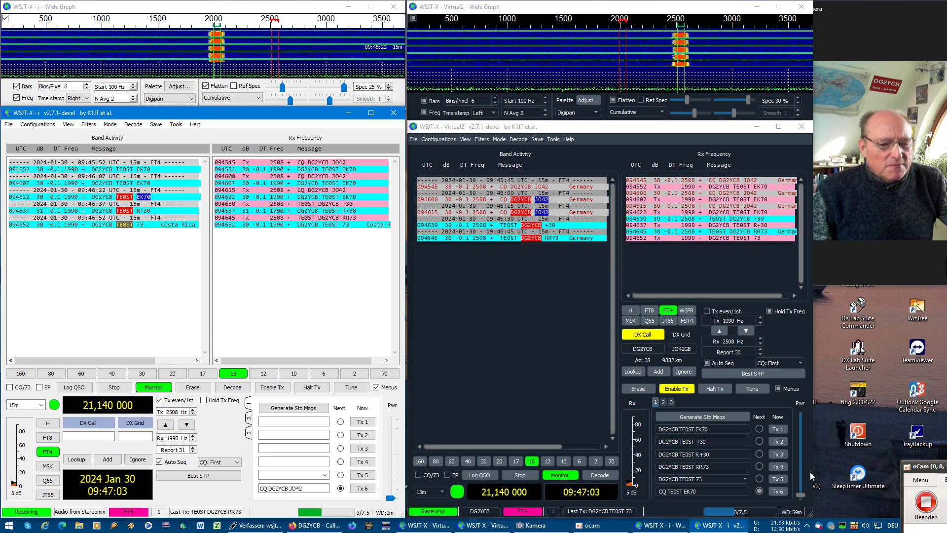
pyautogui.click(681, 391)
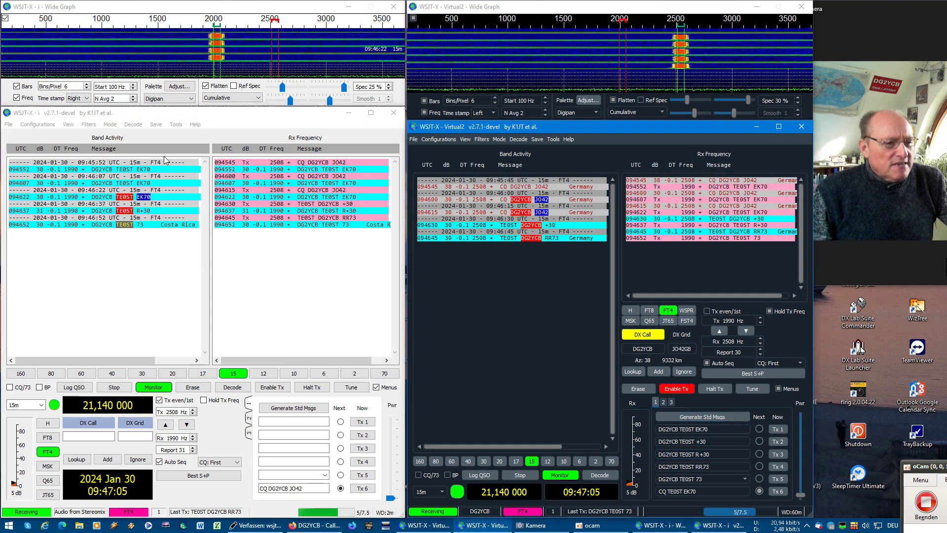
# Enable "Hide stations worked today or yesterday" in the first instance and erase its Band Activity and Rx Frequency windows.
pyautogui.click(95, 126)
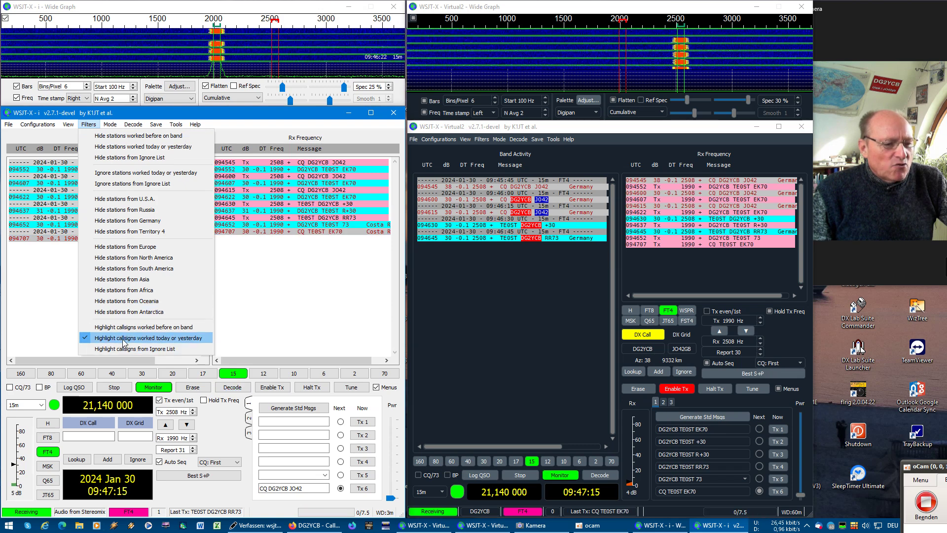
pyautogui.click(109, 269)
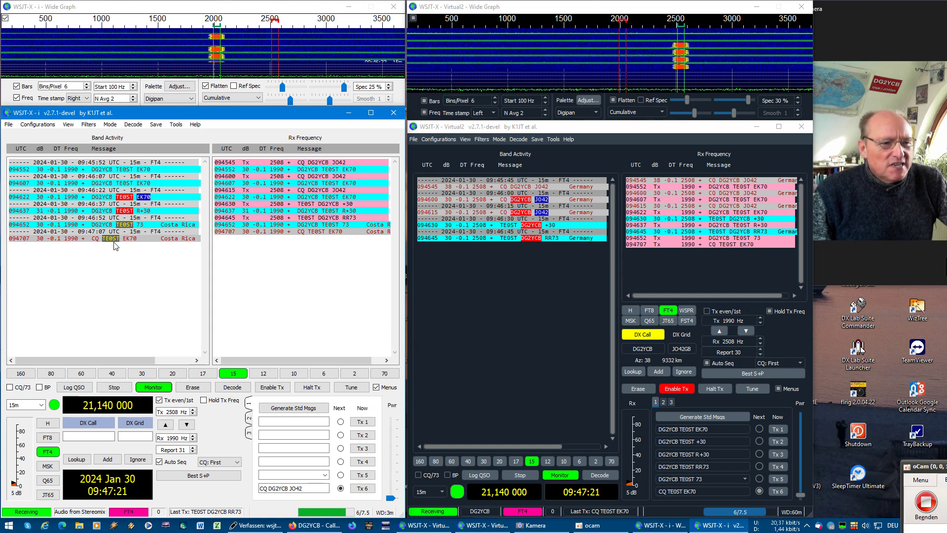
pyautogui.click(110, 124)
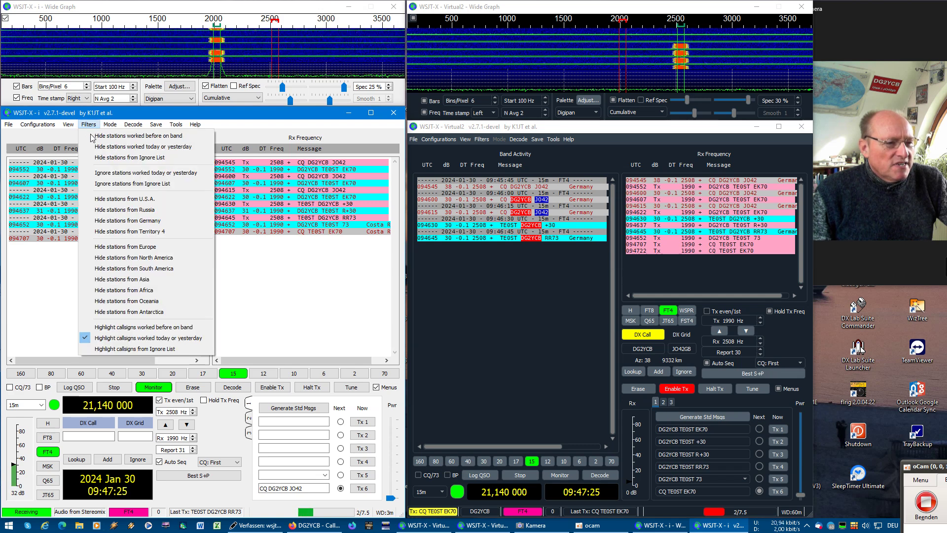
pyautogui.click(116, 148)
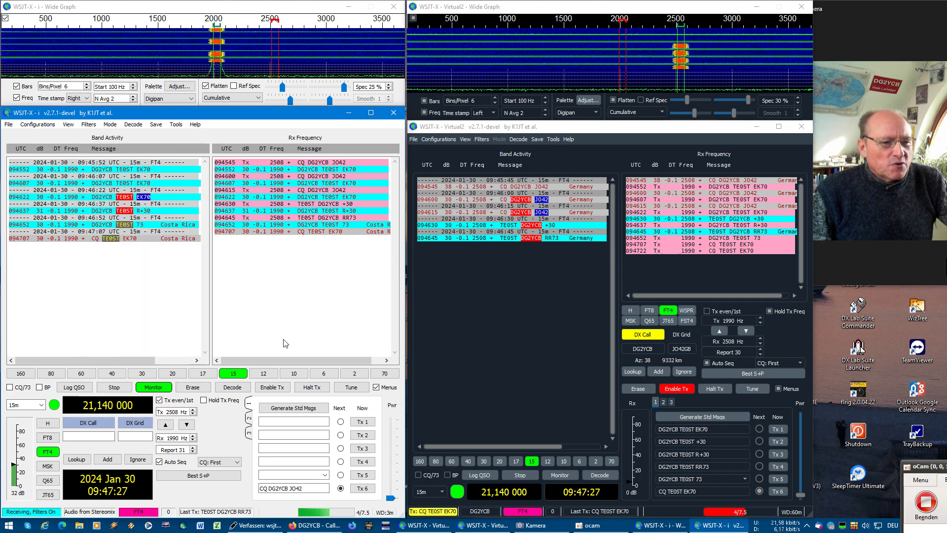
pyautogui.click(192, 26)
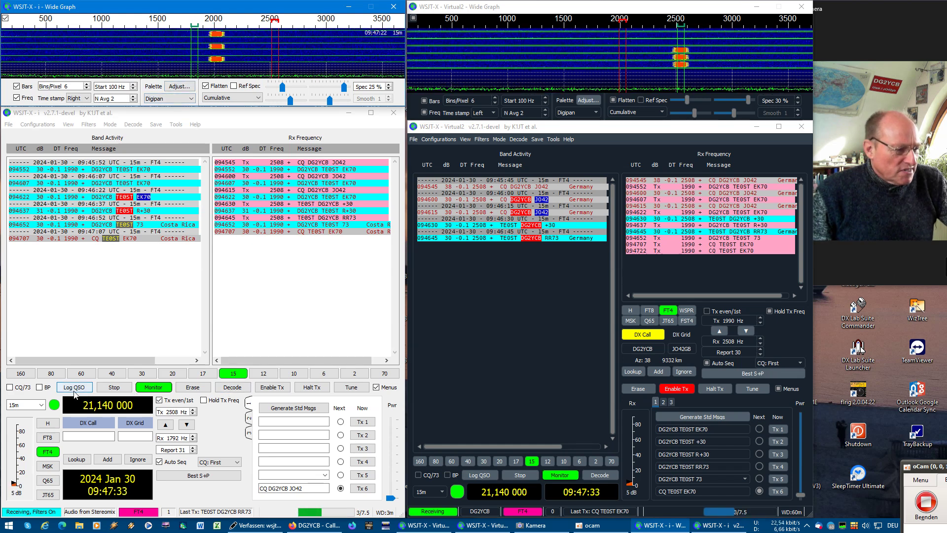
pyautogui.doubleClick(192, 387)
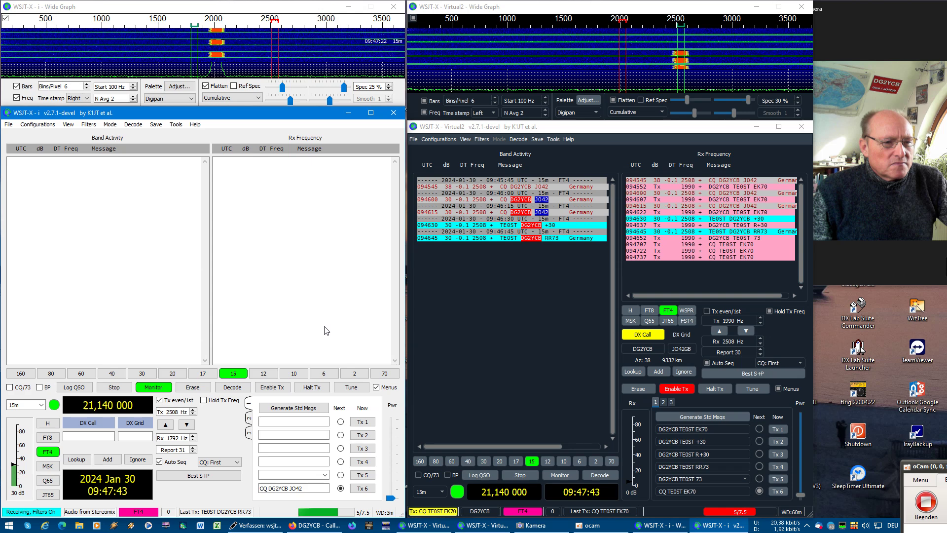
# Enable the "Ignore stations from Ignore List" filter in the first instance and show the callsign highlighting options.
pyautogui.click(89, 124)
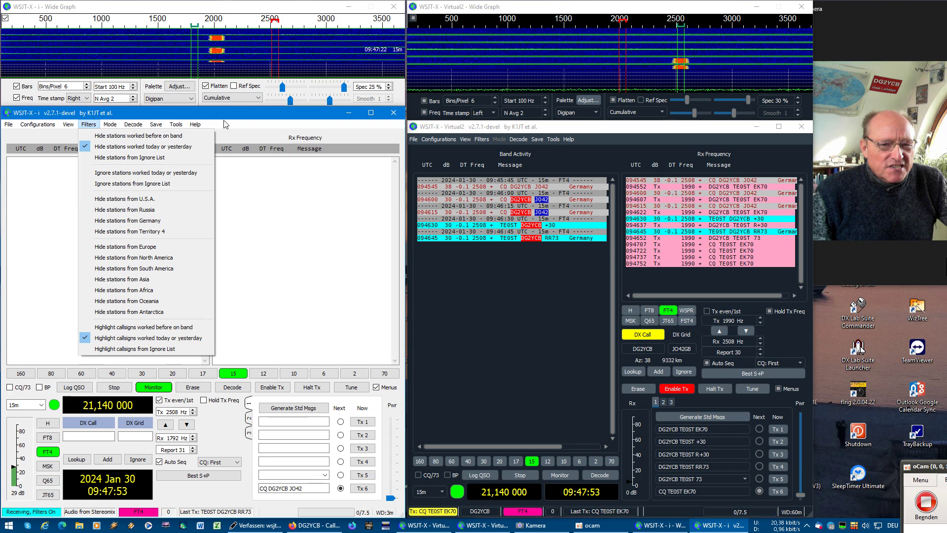
pyautogui.moveTo(108, 129)
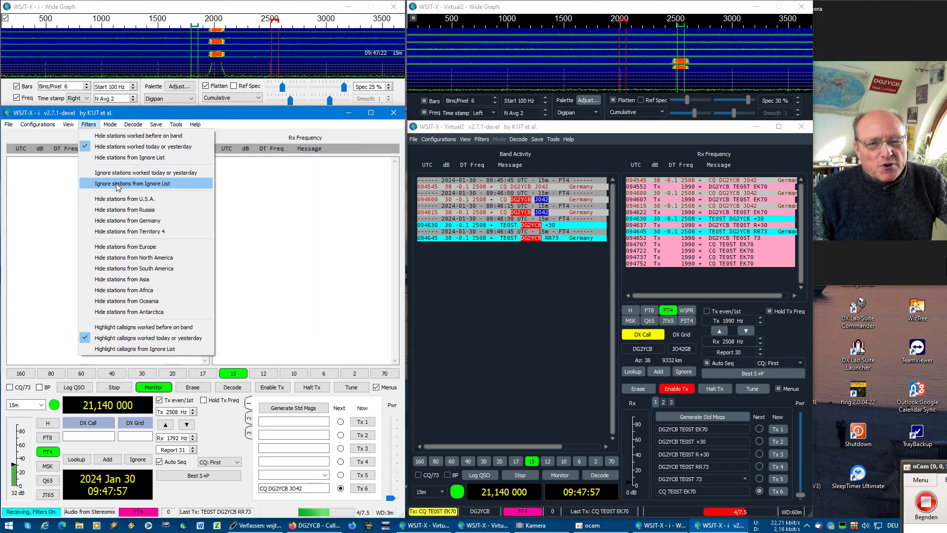
pyautogui.click(117, 184)
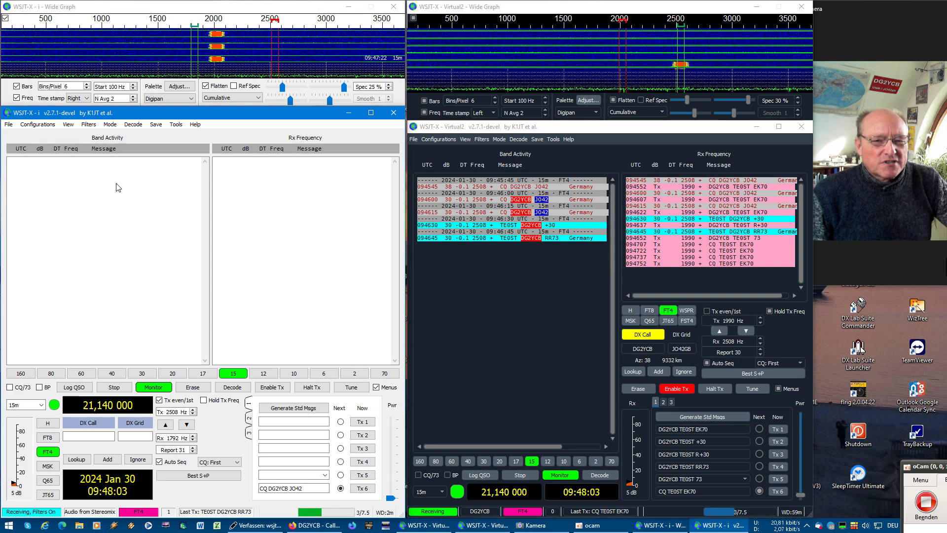
pyautogui.click(89, 124)
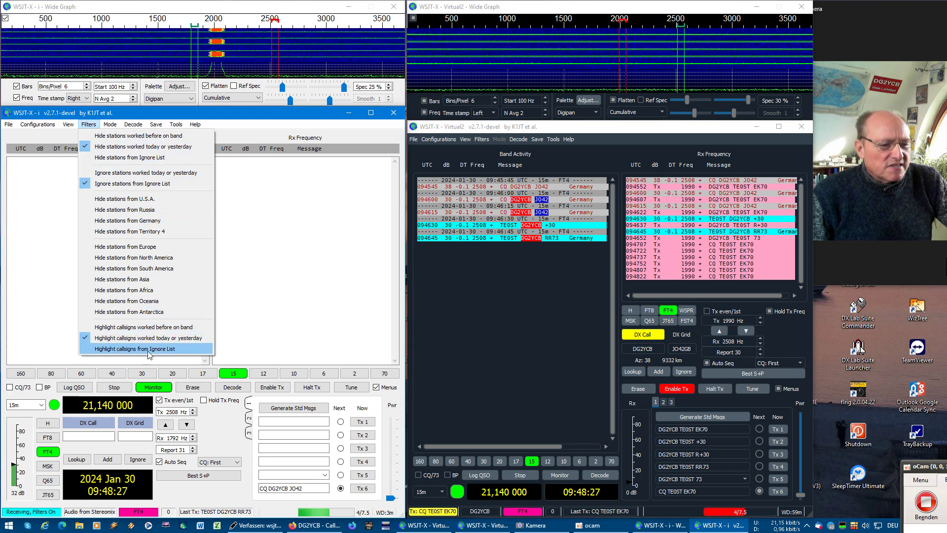
pyautogui.moveTo(155, 126)
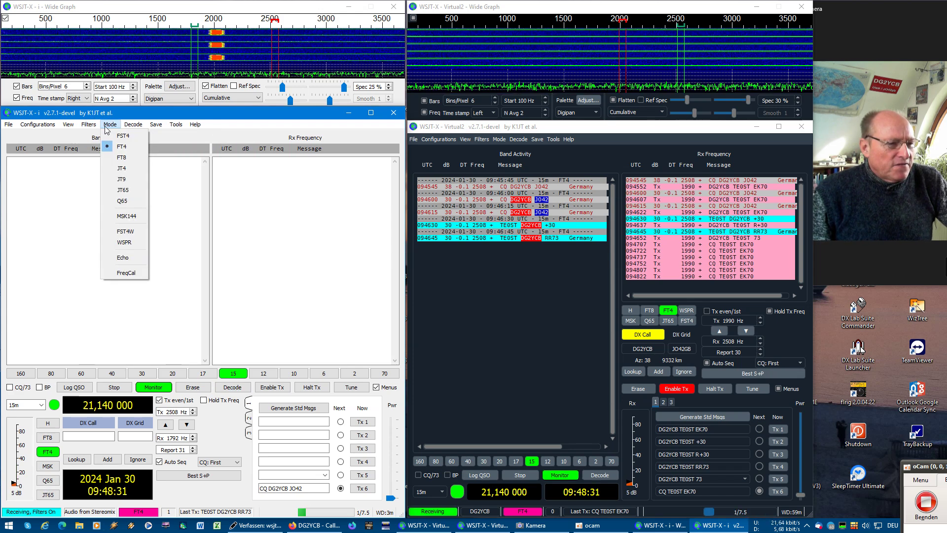
# Review the first instance's filter settings, bypass its filters with the BP option, and enable Tx in Virtual2 to call CQ.
pyautogui.moveTo(93, 129)
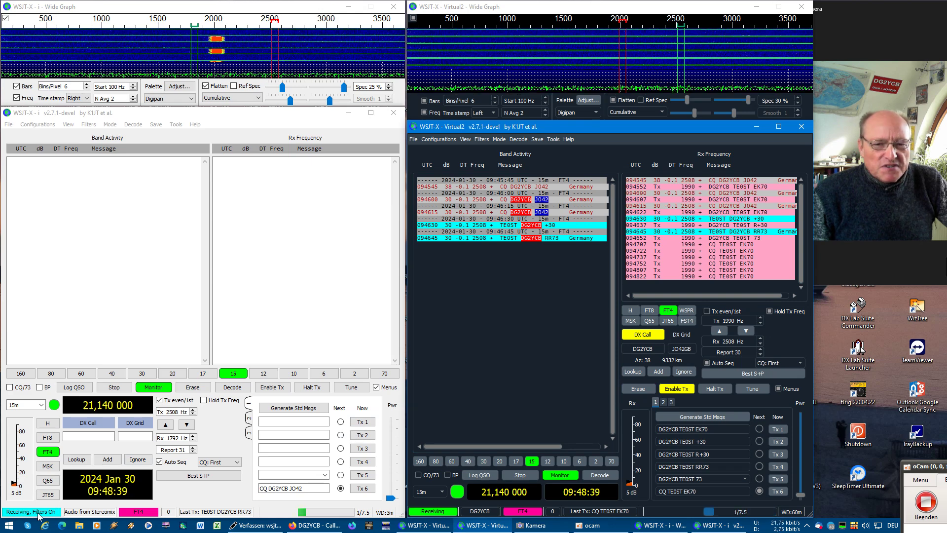
pyautogui.click(109, 124)
pyautogui.moveTo(96, 127)
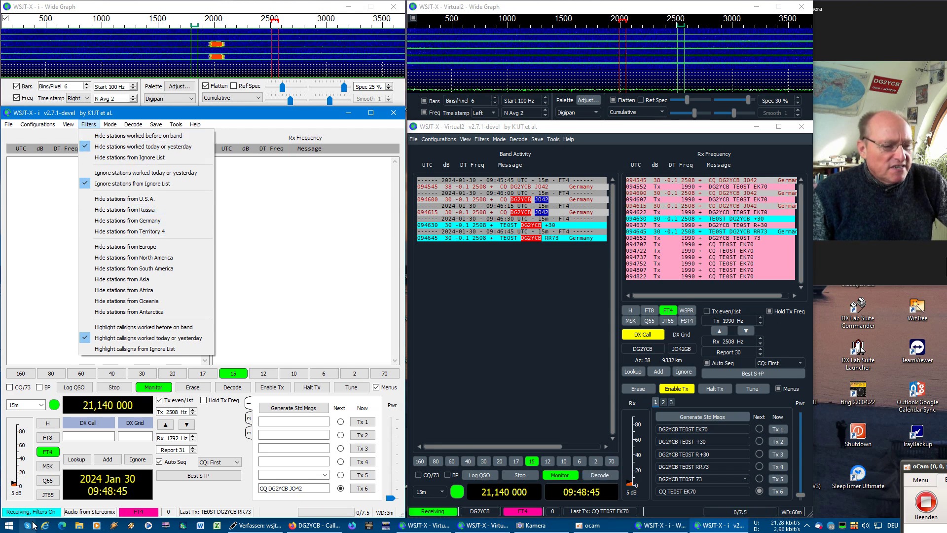
pyautogui.click(282, 274)
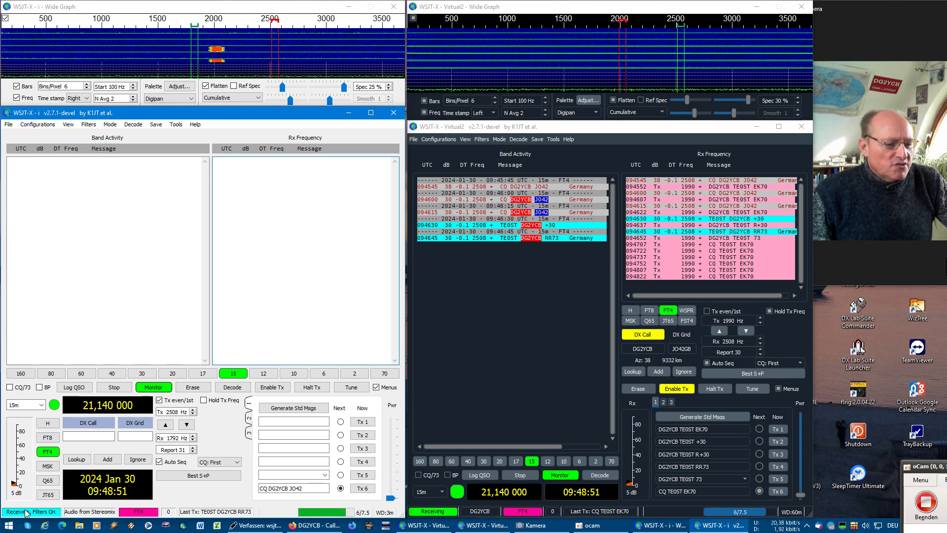
pyautogui.click(40, 387)
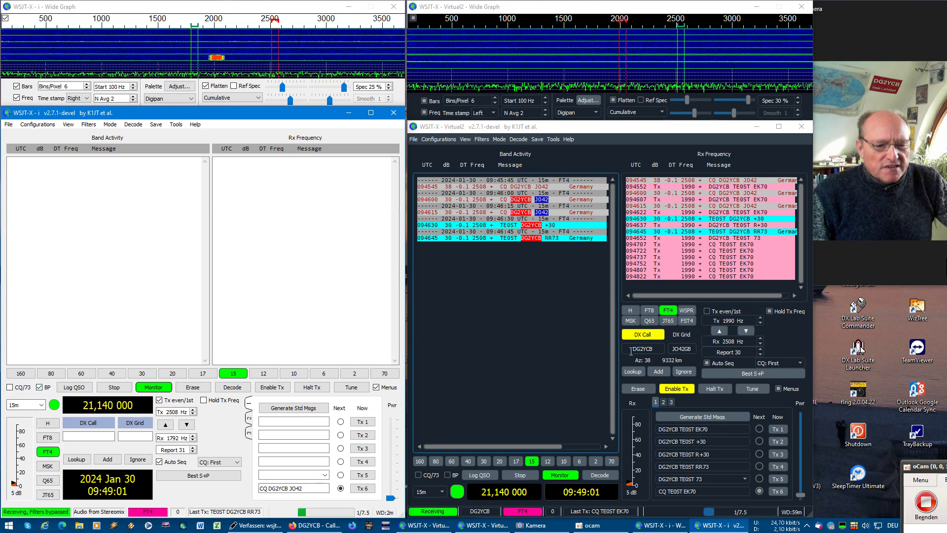
pyautogui.click(679, 392)
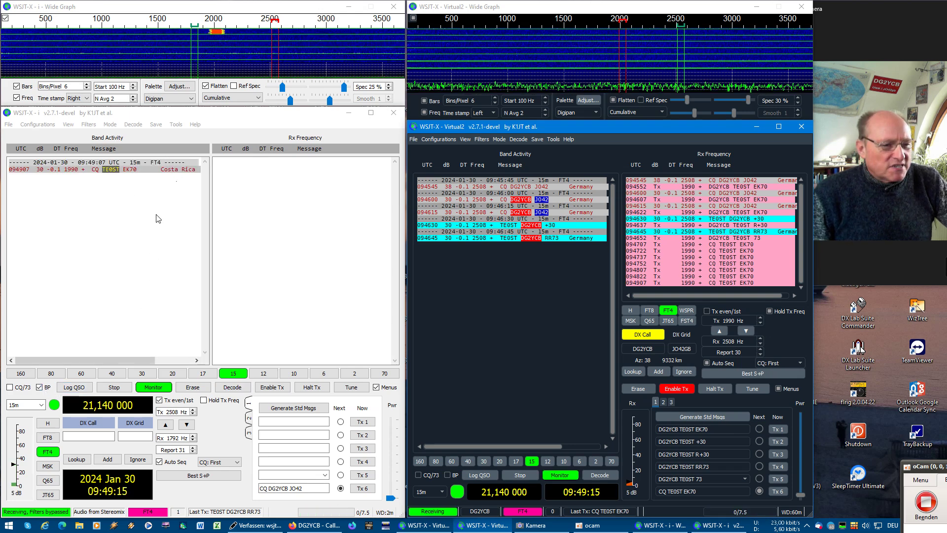
# Stop Tx in Virtual2 and turn off "Hide stations worked today or yesterday" in the first instance's filters.
pyautogui.click(143, 124)
pyautogui.moveTo(89, 124)
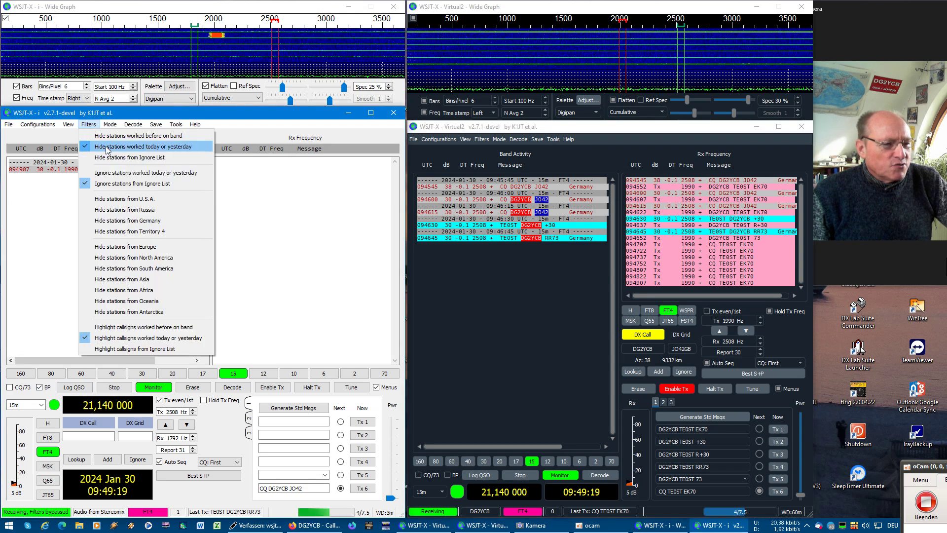
pyautogui.click(684, 393)
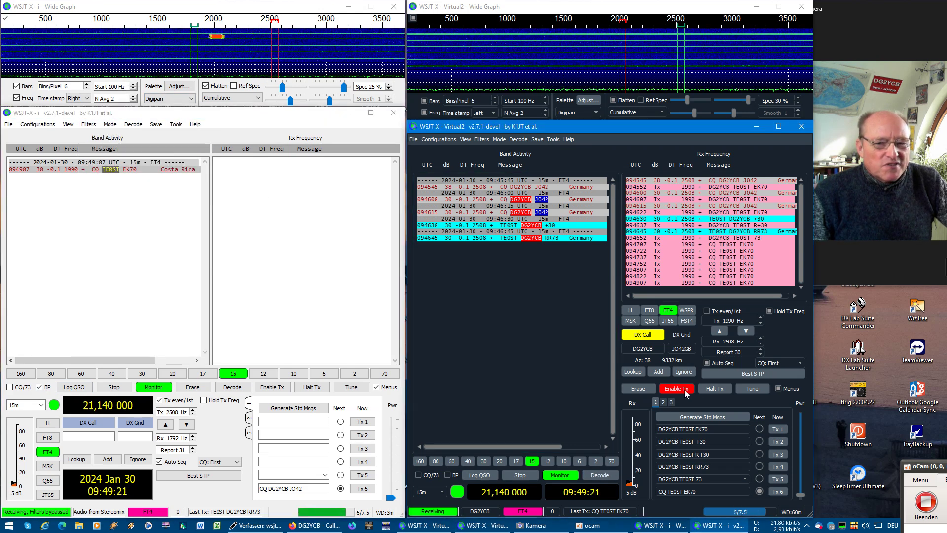
pyautogui.click(88, 124)
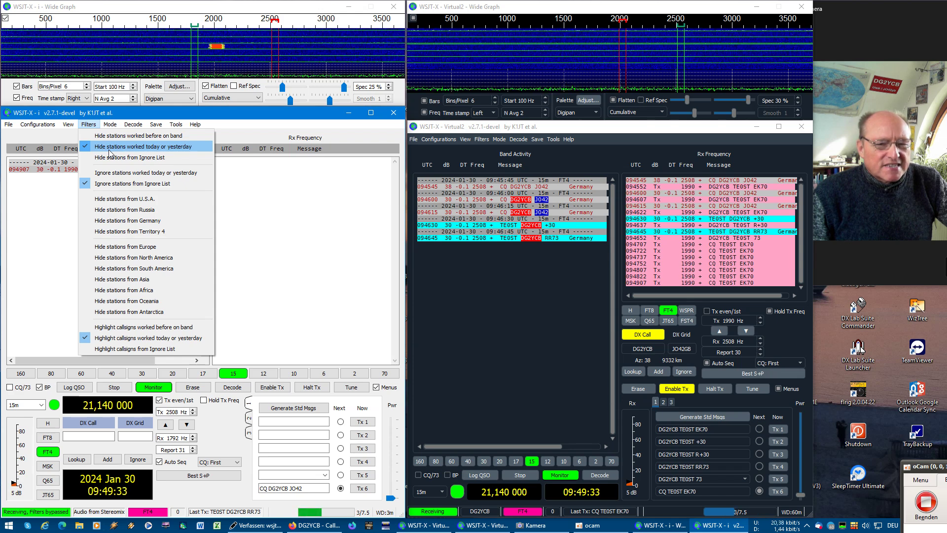
pyautogui.click(109, 151)
pyautogui.click(90, 125)
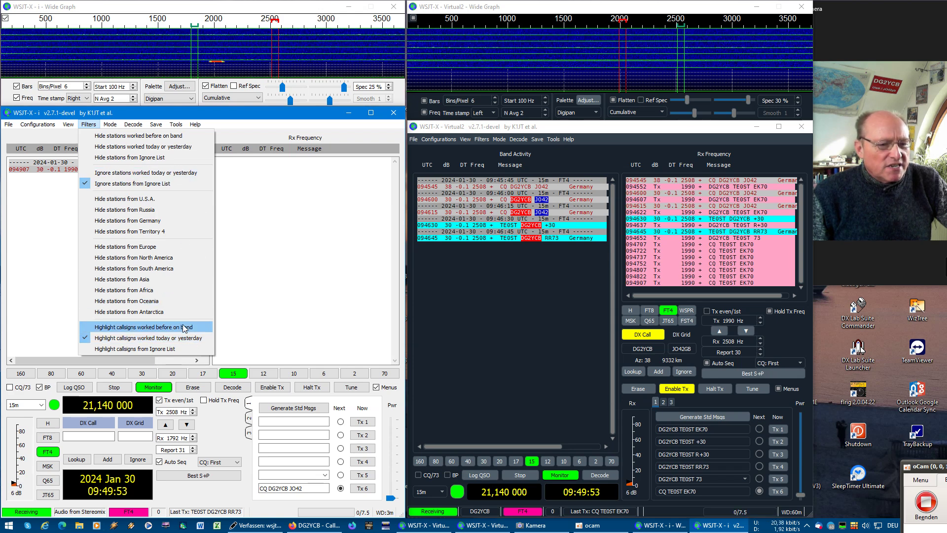
pyautogui.click(227, 135)
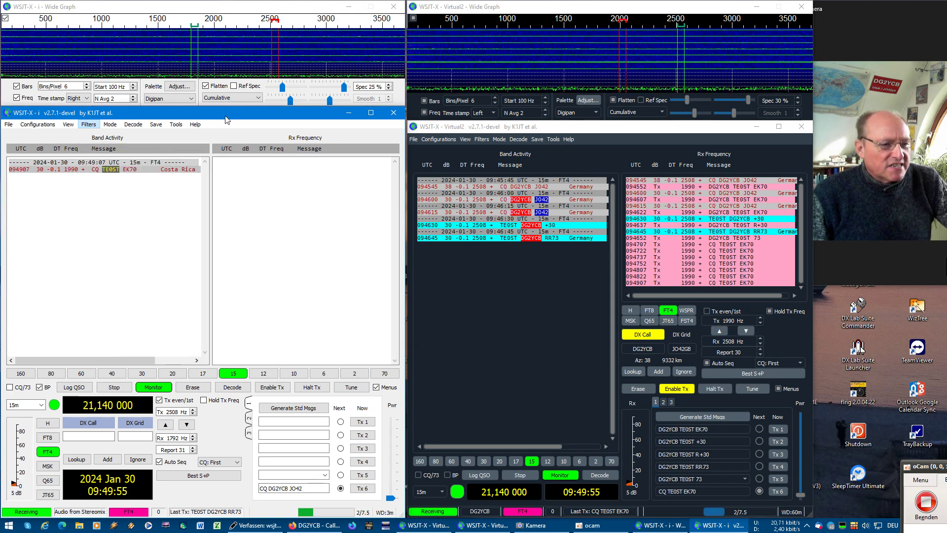
# Erase the Ignore List in the first instance.
pyautogui.click(9, 124)
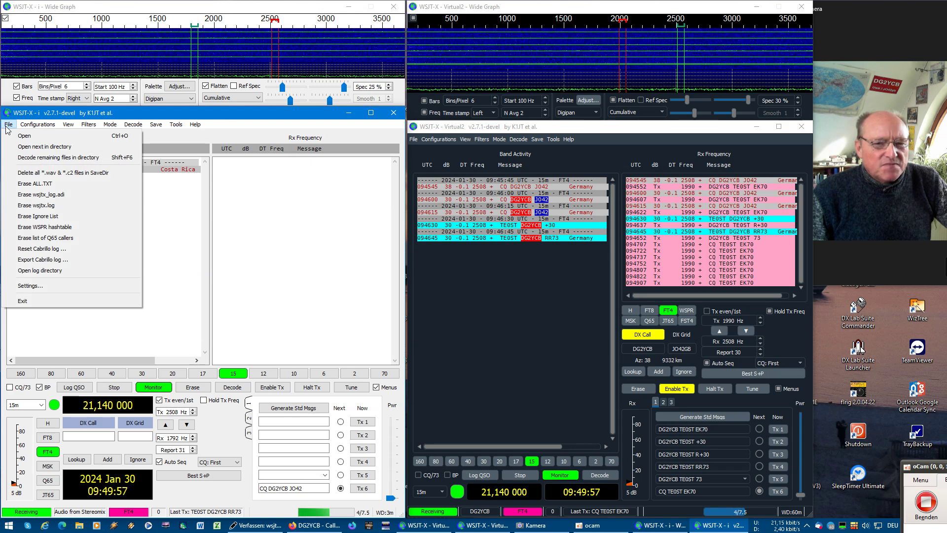
pyautogui.click(56, 217)
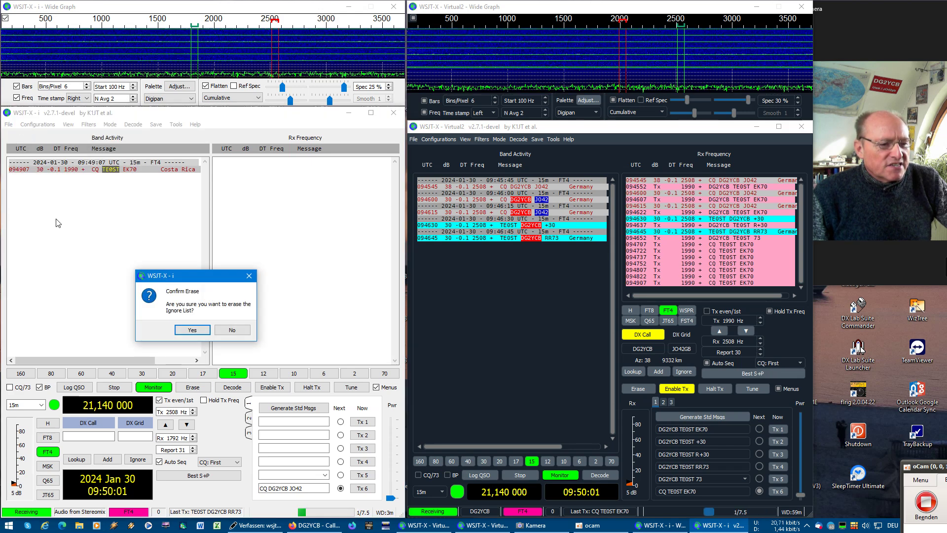
pyautogui.click(198, 330)
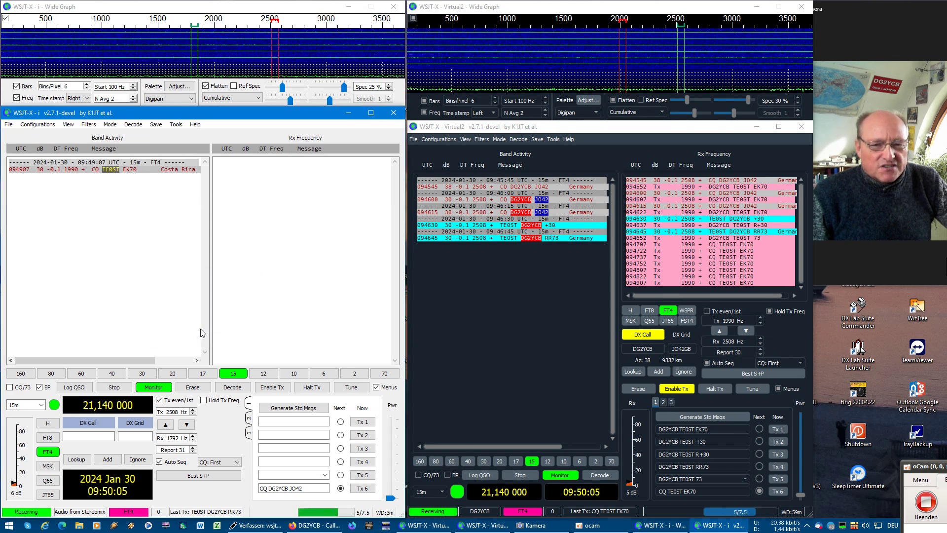
# Start logging the TE0ST QSO in the first instance and add "Antenna 1" to the comments list.
pyautogui.click(251, 527)
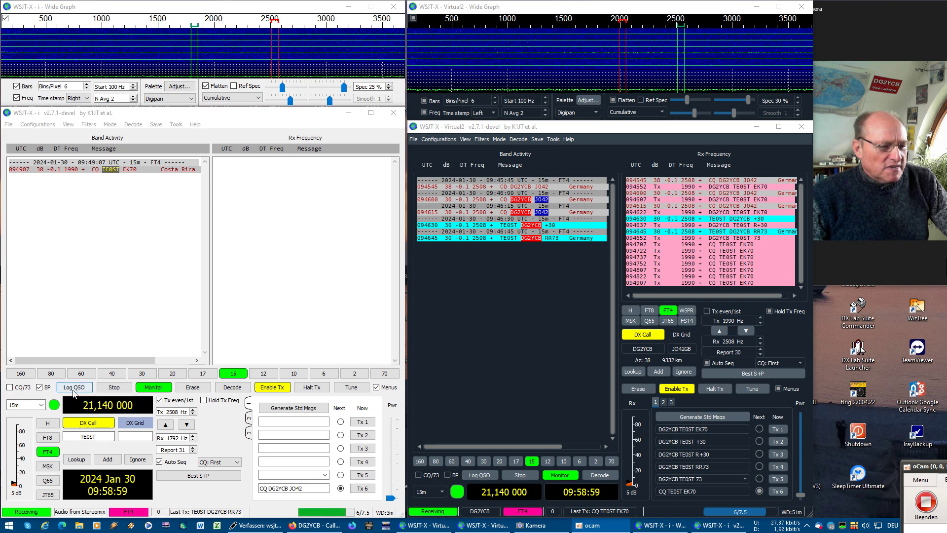
pyautogui.click(74, 387)
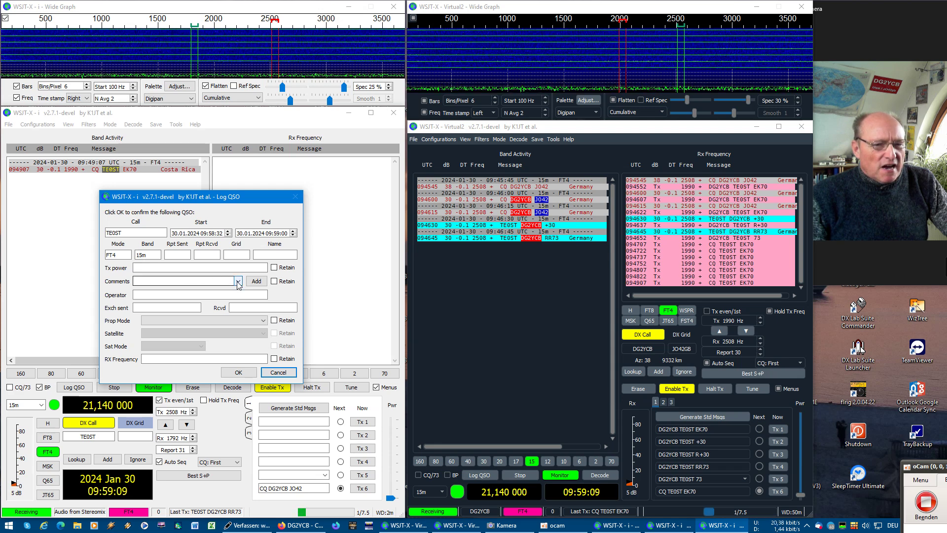
pyautogui.click(206, 282)
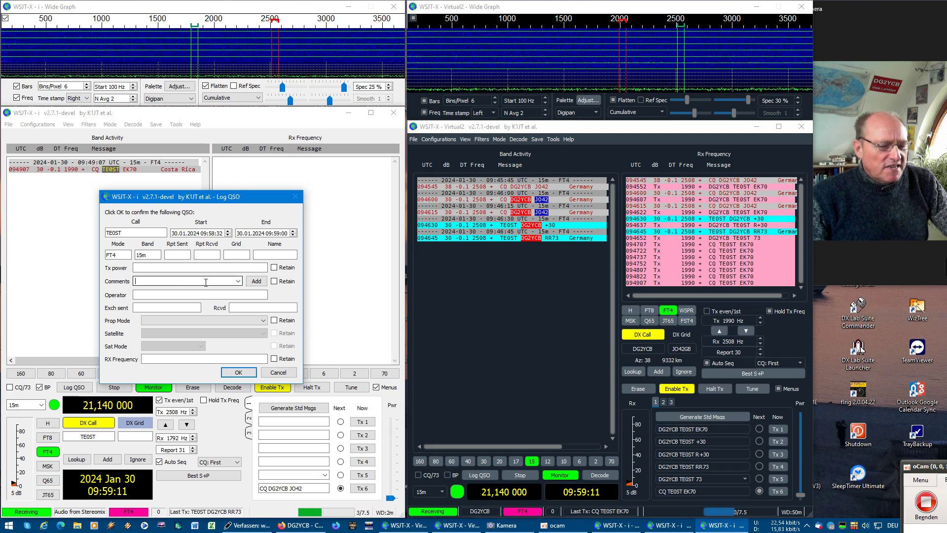
pyautogui.write('An')
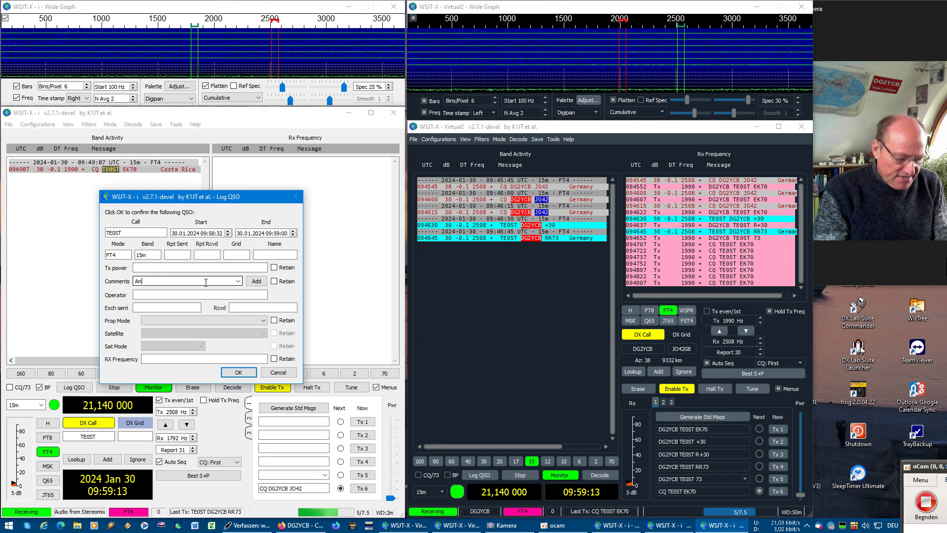
pyautogui.write('tenna 1')
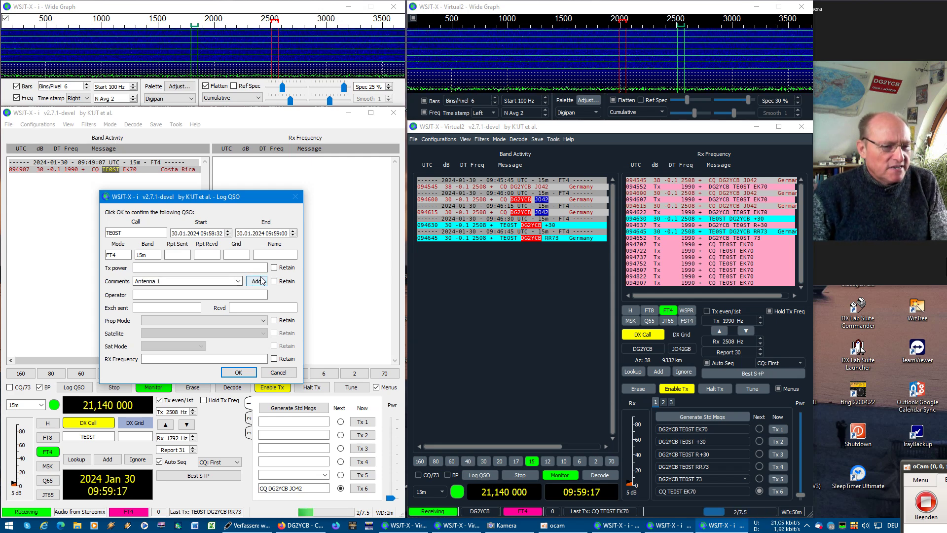
pyautogui.click(256, 281)
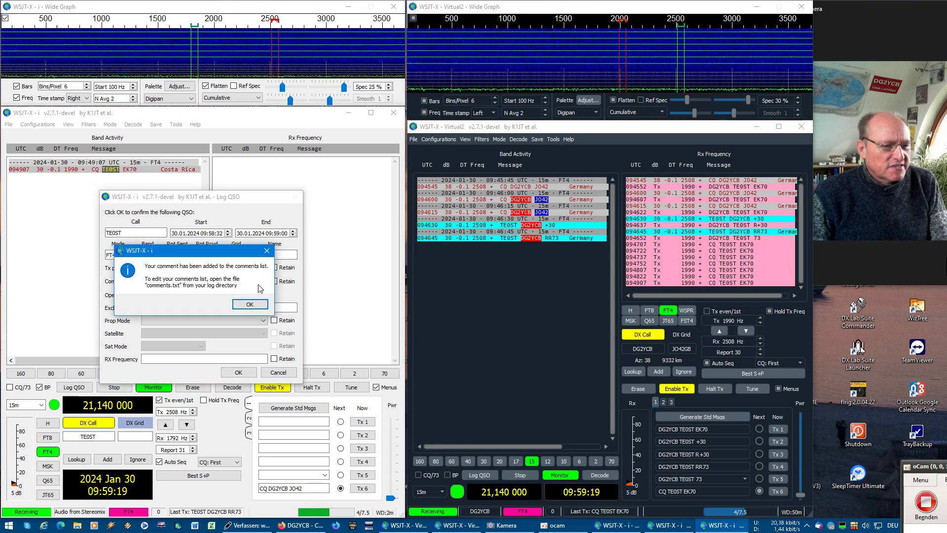
pyautogui.click(250, 304)
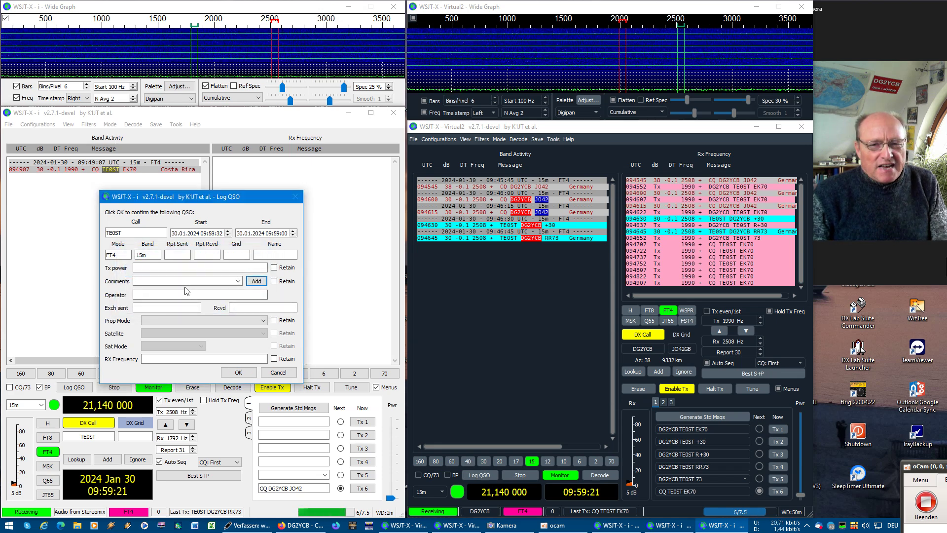
# Add "Antenna 2" to the comments list for logged QSOs.
pyautogui.click(159, 280)
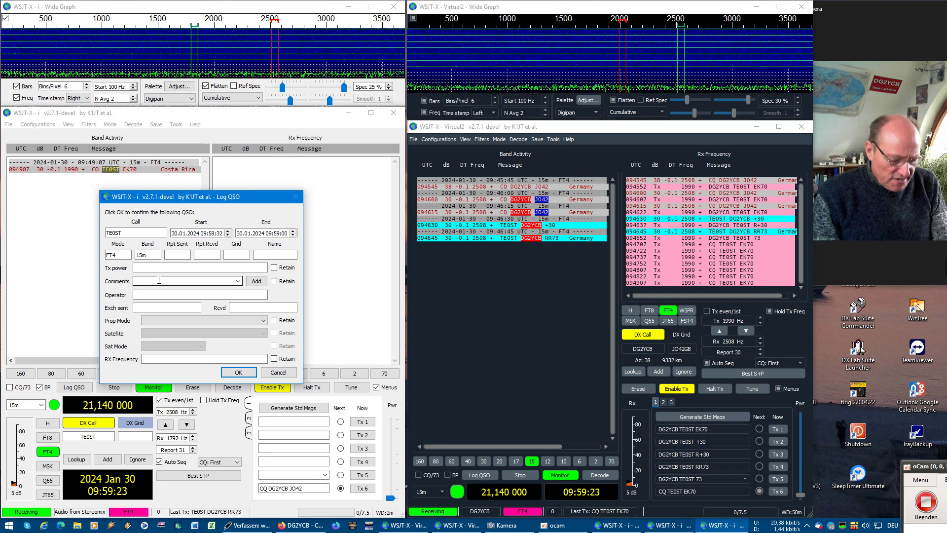
pyautogui.write('Antenn')
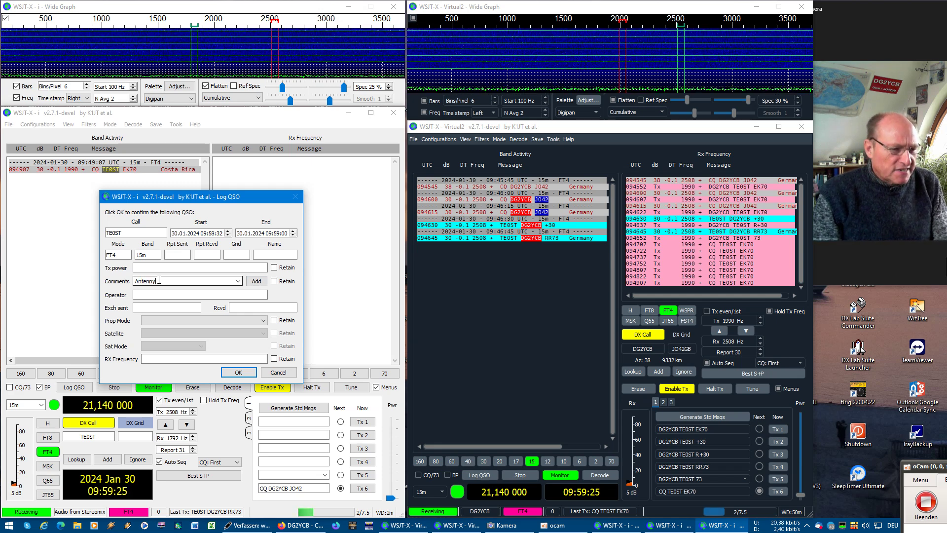
pyautogui.write('a 2')
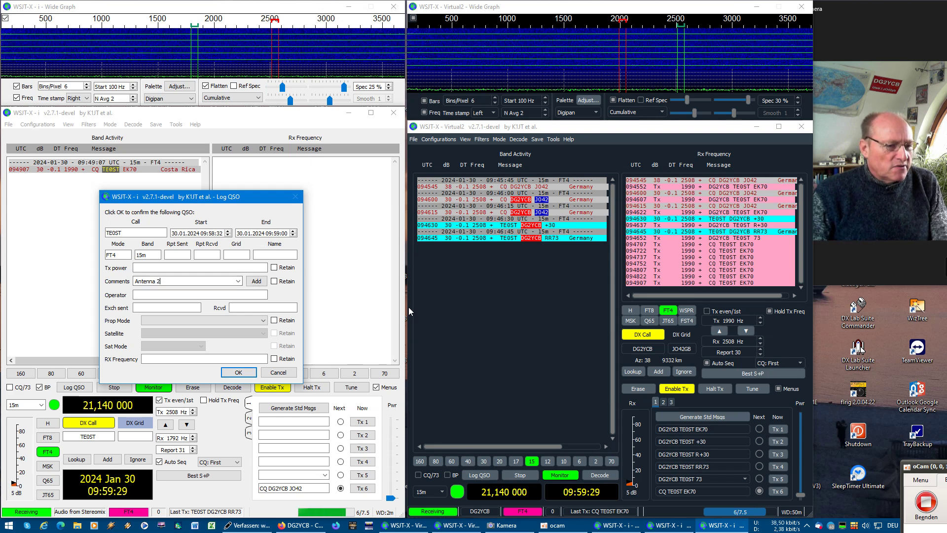
pyautogui.click(257, 281)
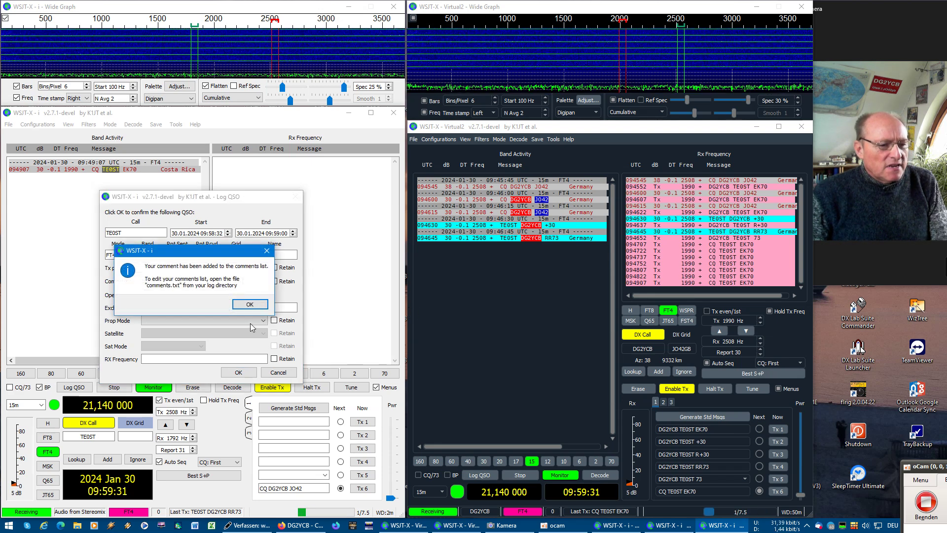
pyautogui.click(248, 303)
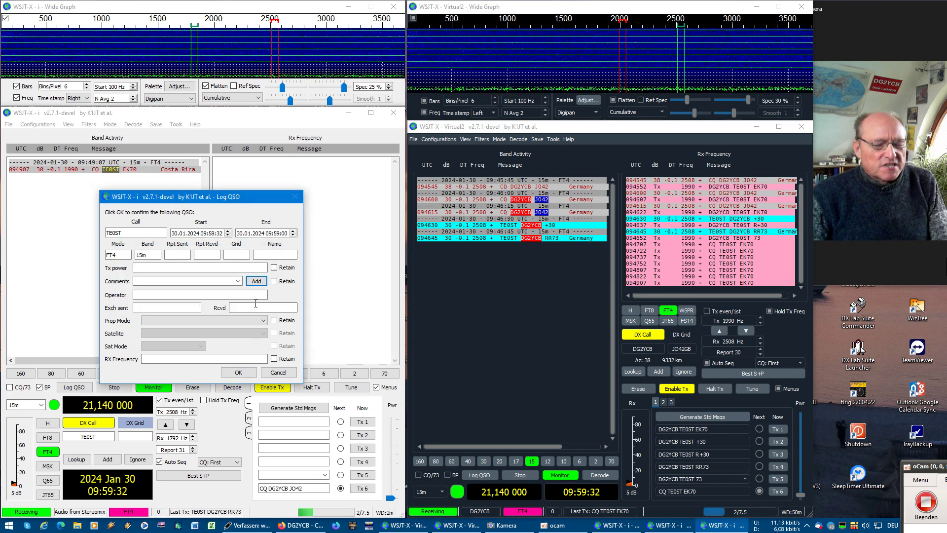
# Set the QSO comment to "QRP 5 W", turn on Retain for comments and log the QSO.
pyautogui.click(238, 281)
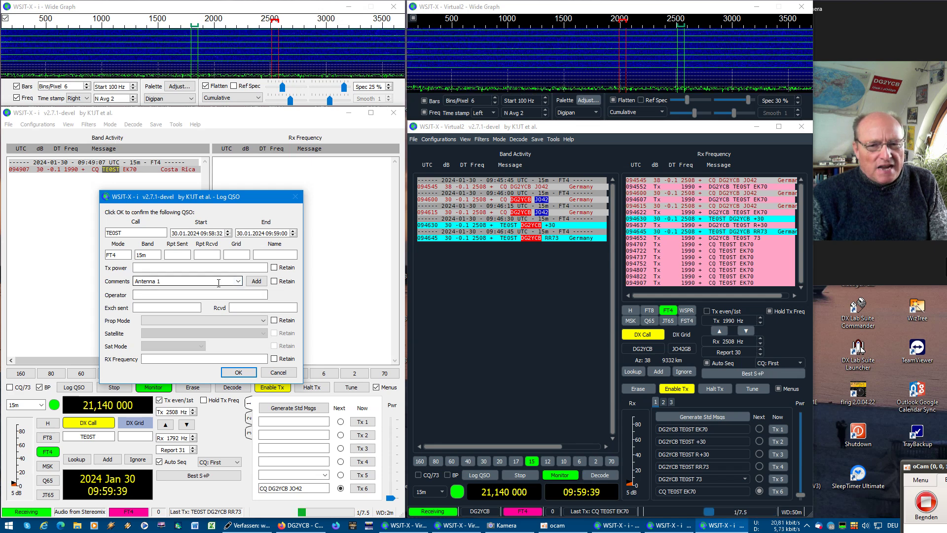
pyautogui.moveTo(134, 280); pyautogui.dragTo(118, 280)
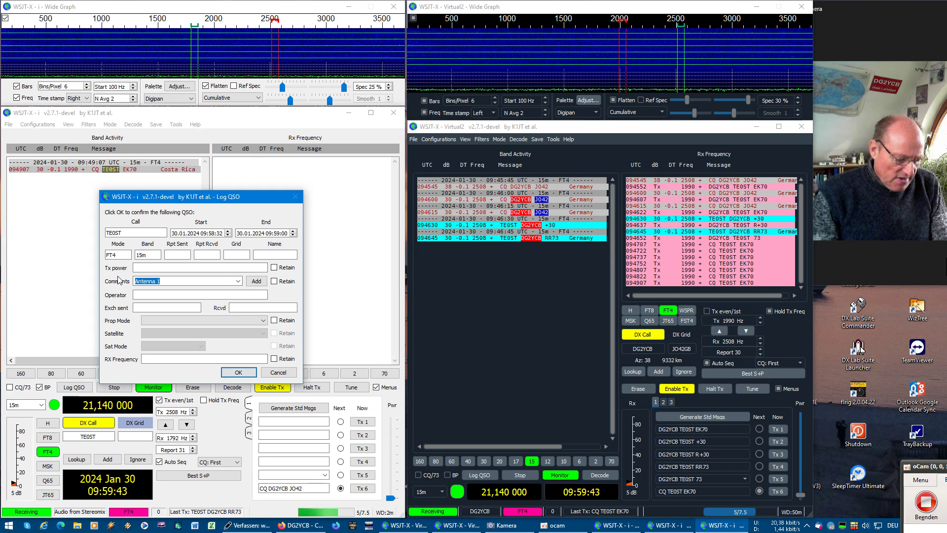
pyautogui.write('QR')
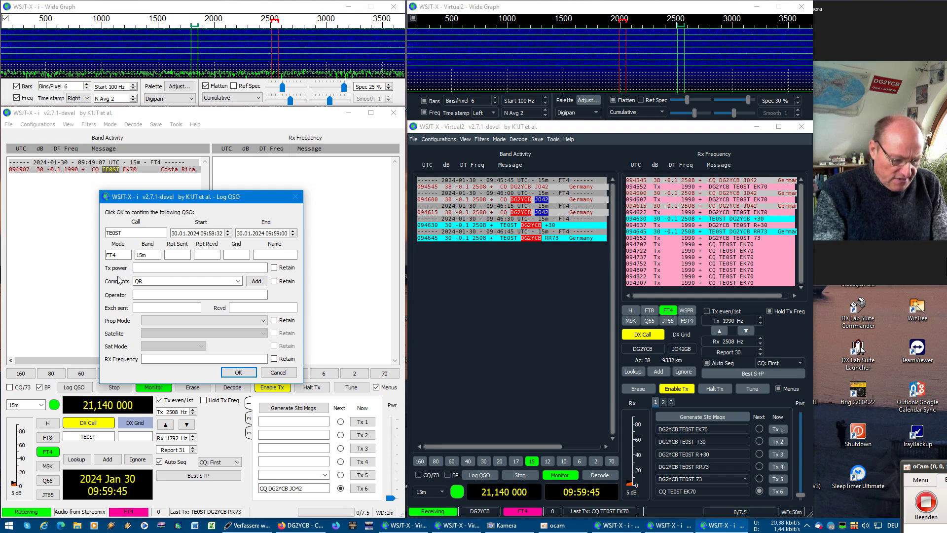
pyautogui.write('P 5')
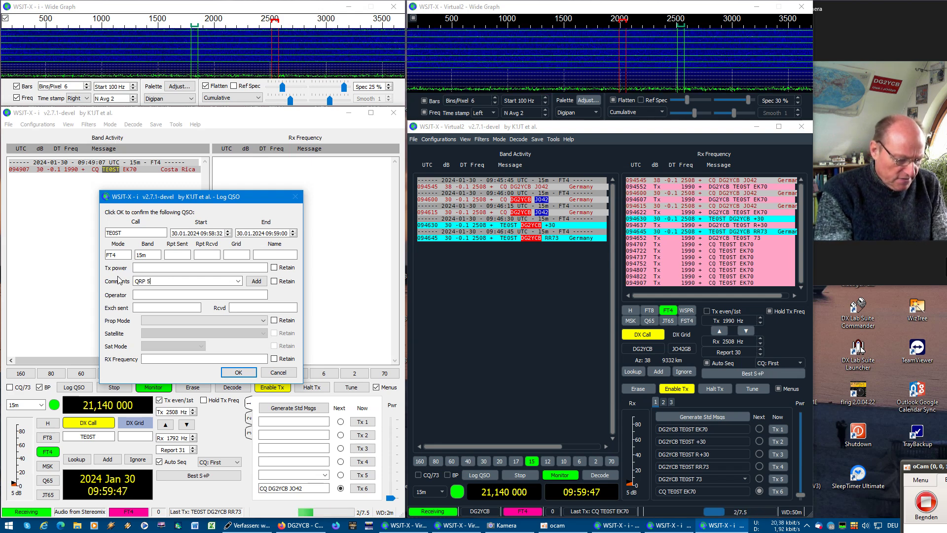
pyautogui.write(' W')
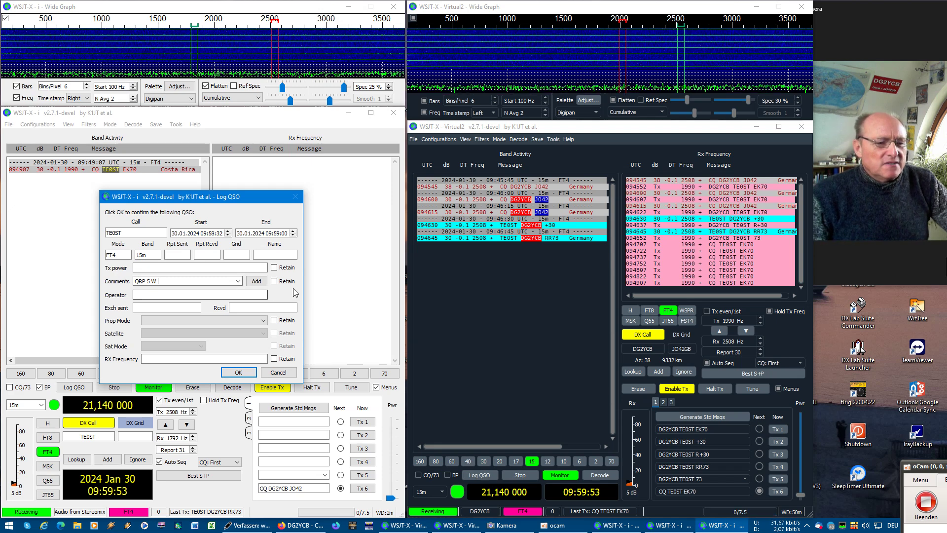
pyautogui.click(274, 281)
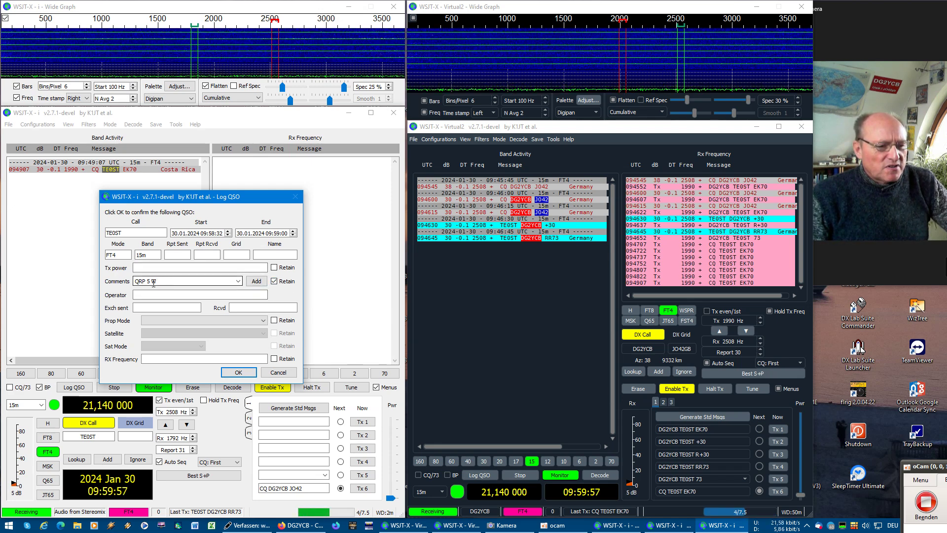
pyautogui.click(238, 373)
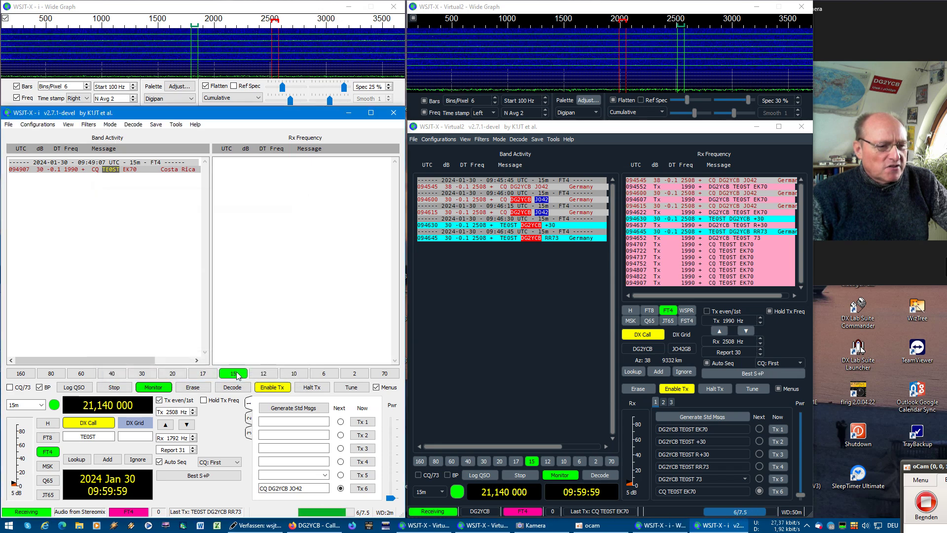
# Start logging another TE0ST QSO and examine the retained comment and the list of saved comments.
pyautogui.click(76, 388)
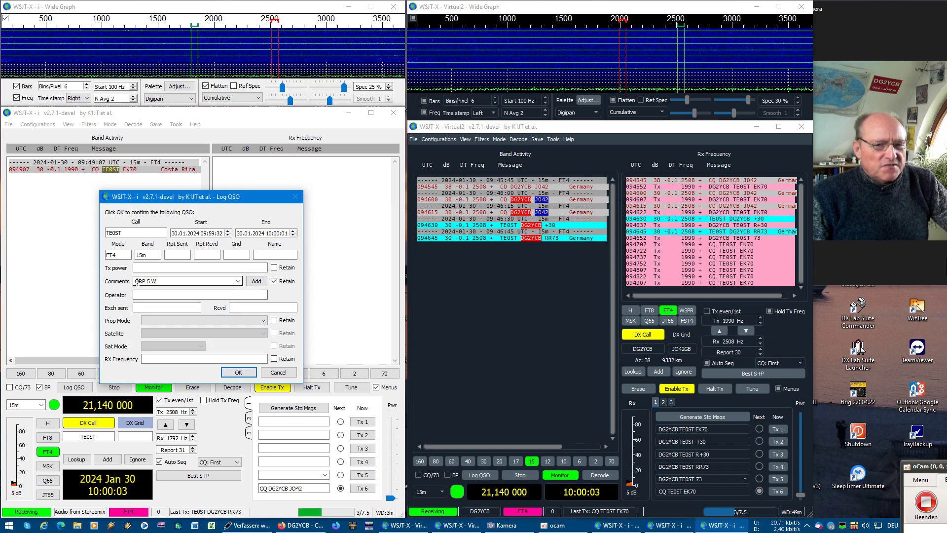
pyautogui.click(237, 283)
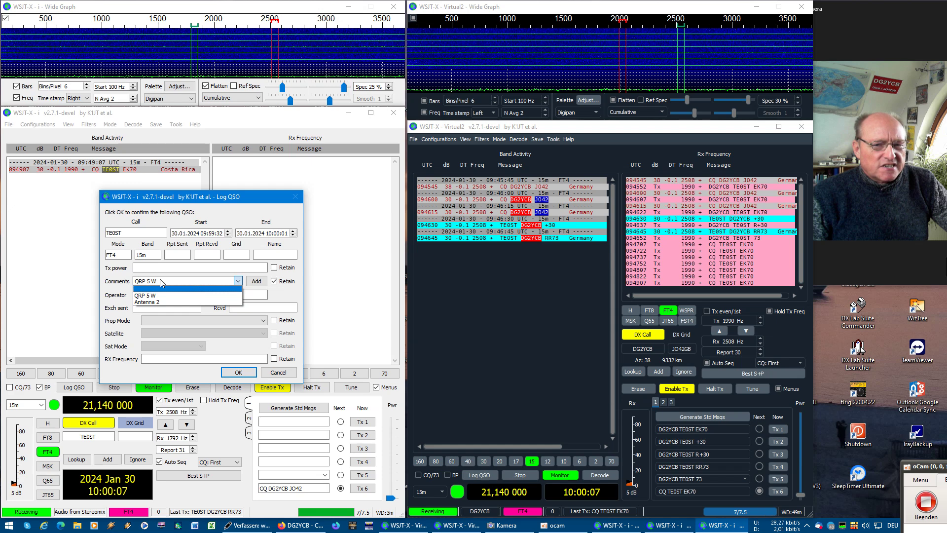
pyautogui.click(277, 294)
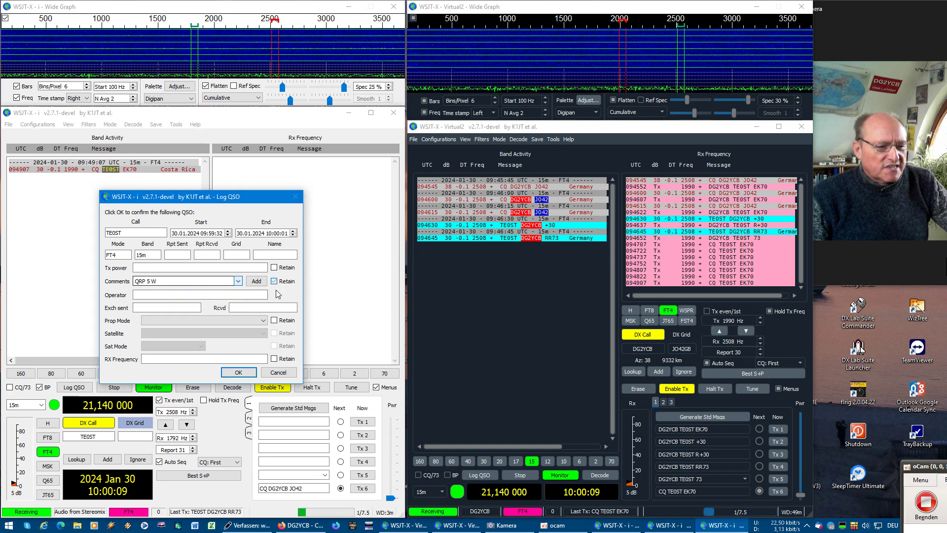
# Cancel logging the QSO and review the changelog in the Thunderbird draft before returning to WSJT-X.
pyautogui.click(277, 372)
pyautogui.click(254, 525)
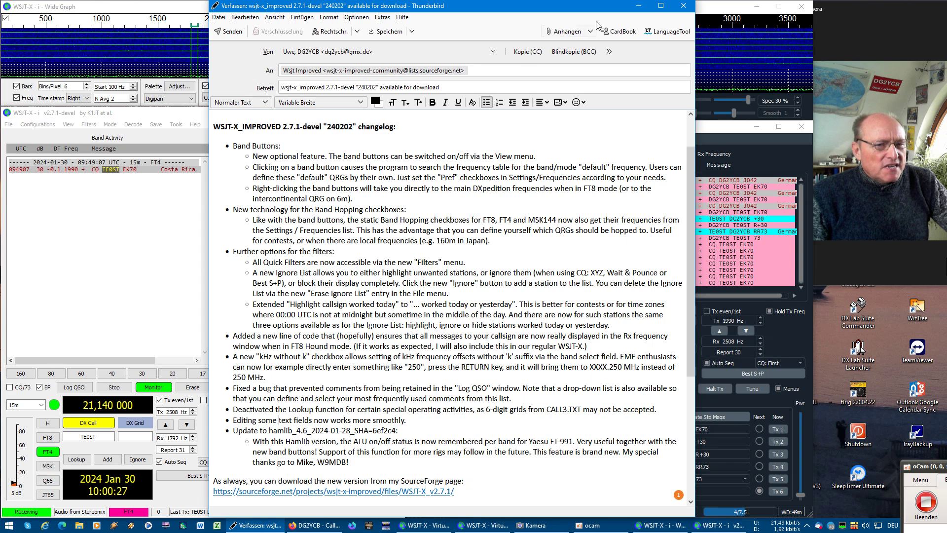
pyautogui.click(636, 6)
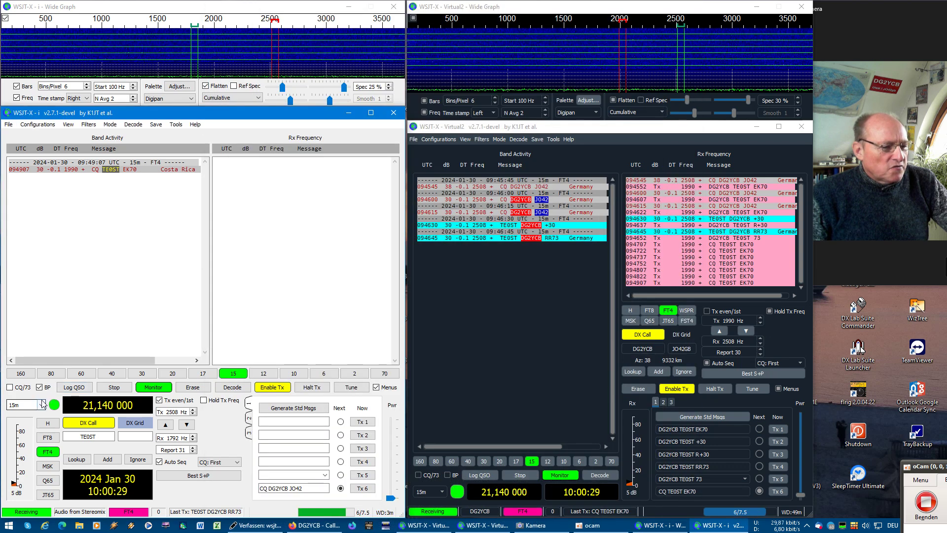
# Set the first instance to FT8 mode and tune it to 1,296.174 MHz on the 23 cm band.
pyautogui.click(42, 405)
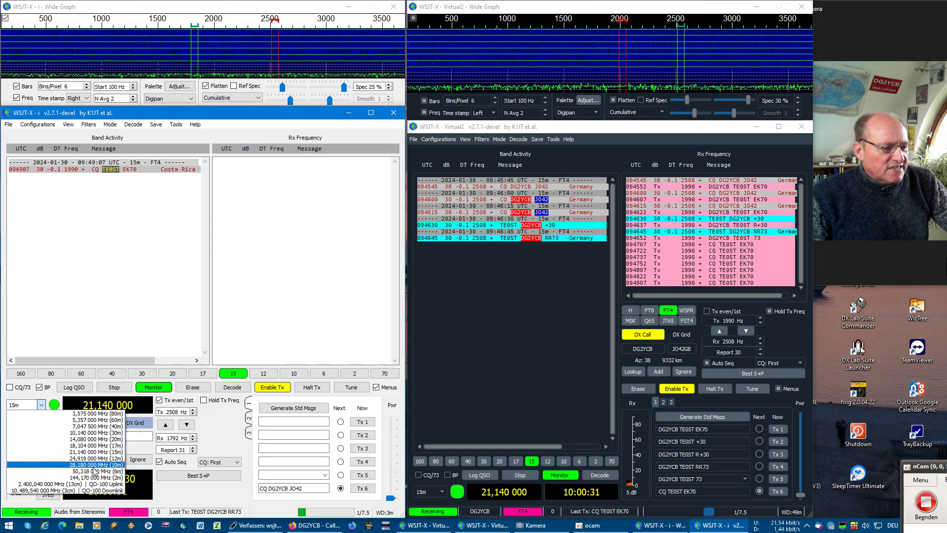
pyautogui.click(78, 452)
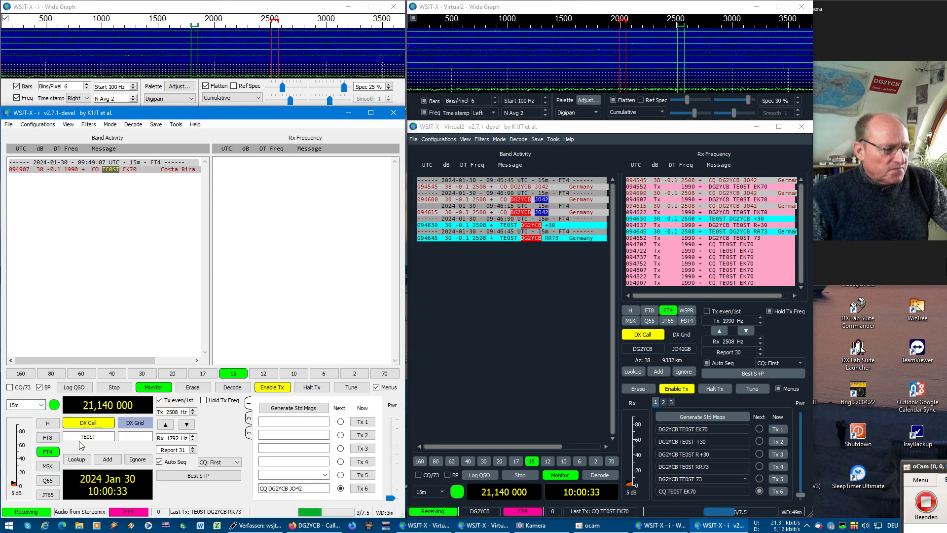
pyautogui.click(46, 438)
pyautogui.click(41, 404)
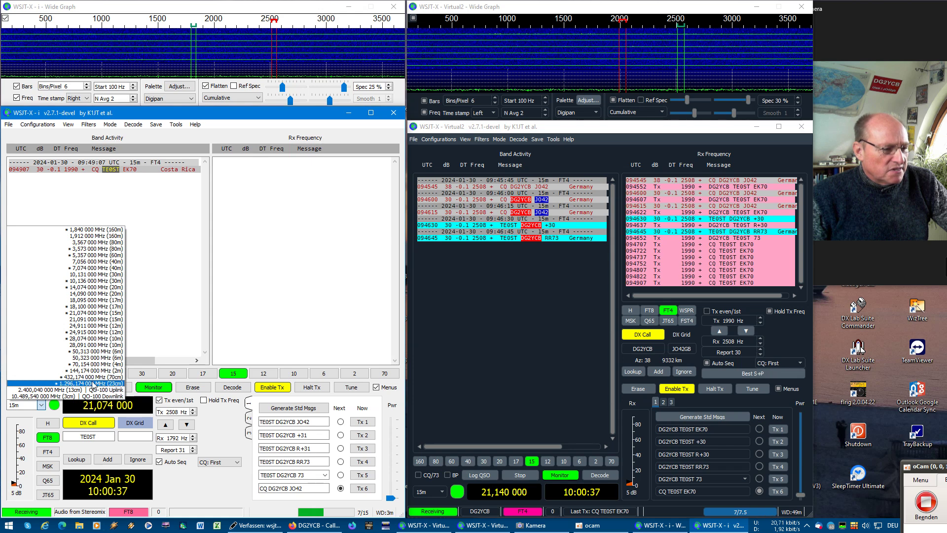
pyautogui.click(93, 383)
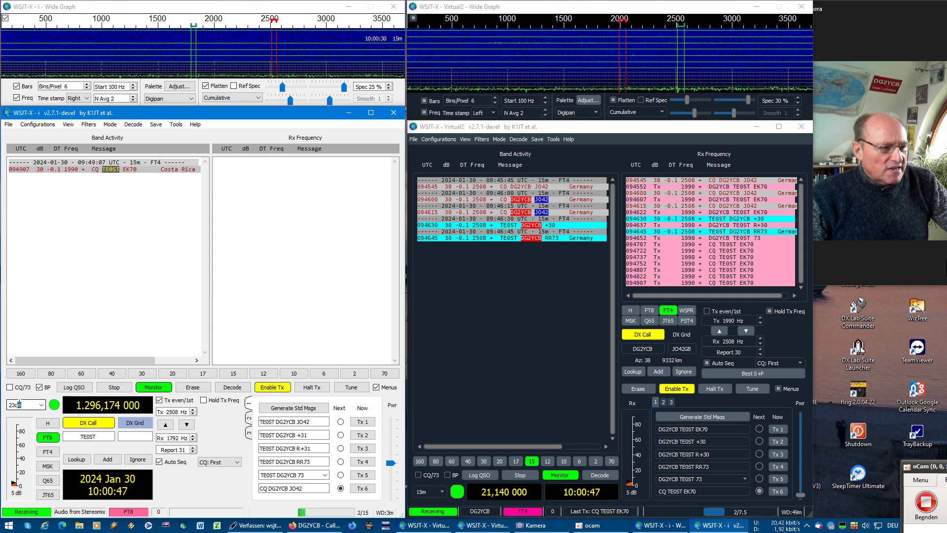
# Examine the "kHz entry without k" option in the General settings and close the settings without saving.
pyautogui.click(8, 125)
pyautogui.press('Escape')
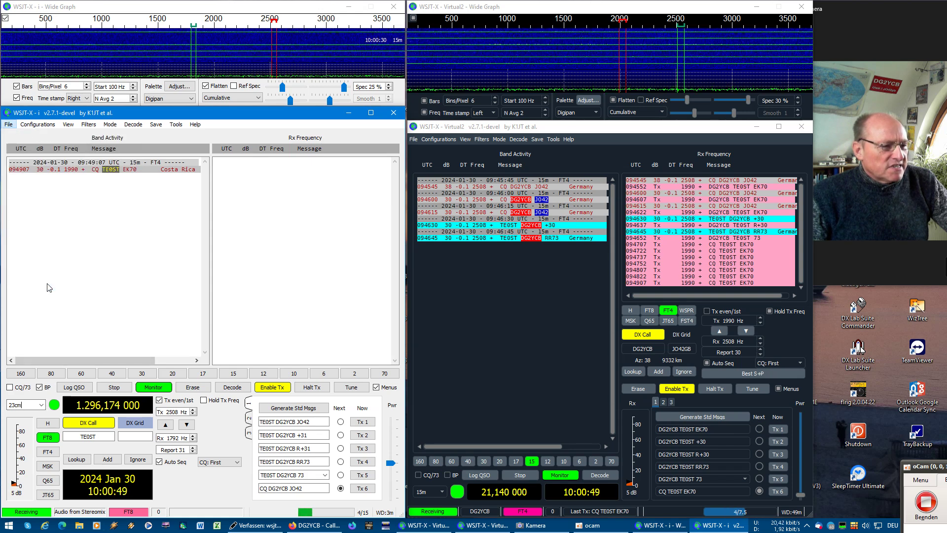
pyautogui.press('F2')
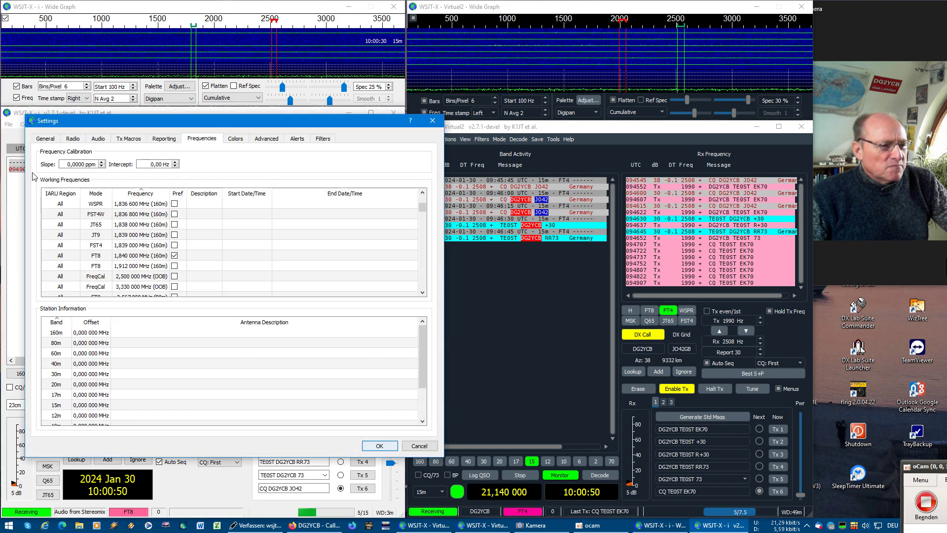
pyautogui.click(46, 138)
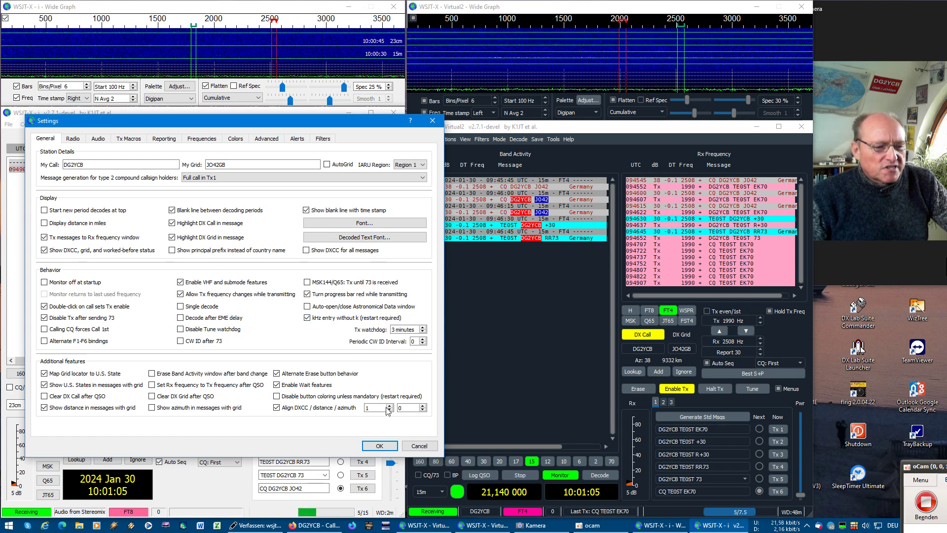
pyautogui.click(418, 445)
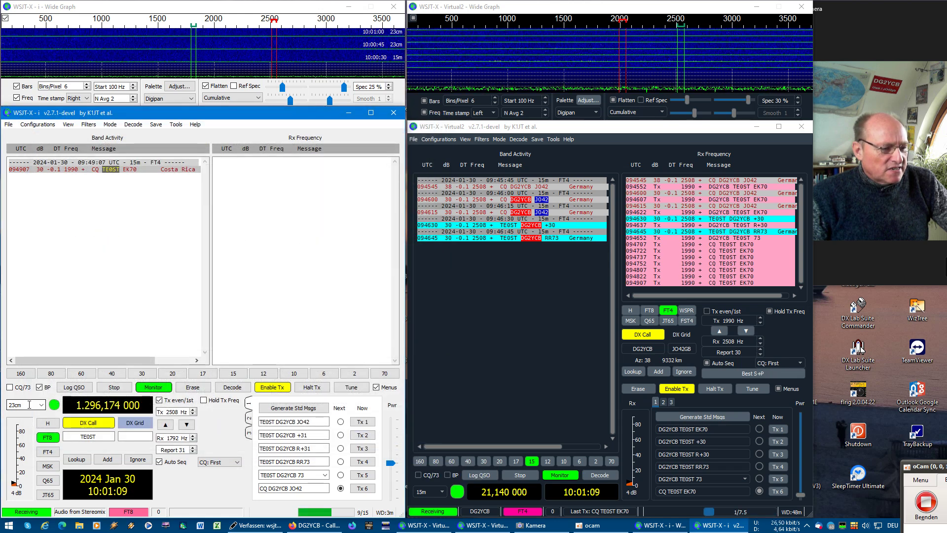
# Tune the 23 cm band to 1,296.250 MHz by entering the kHz offset 250 without a suffix.
pyautogui.write('25')
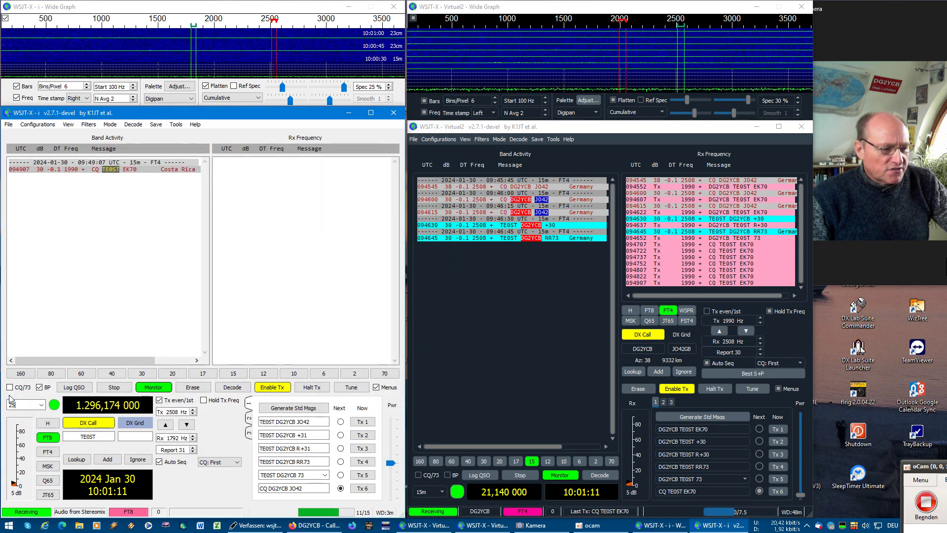
pyautogui.write('0')
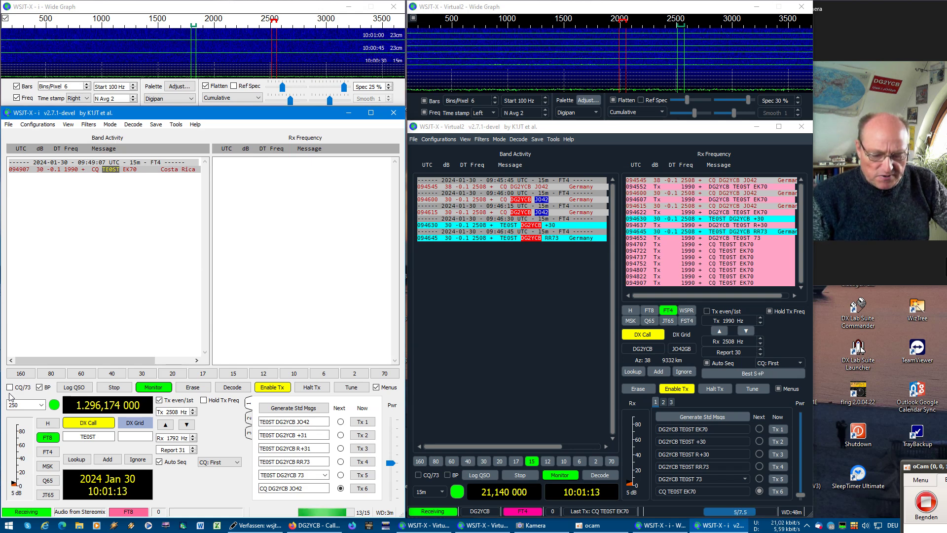
pyautogui.press('Return')
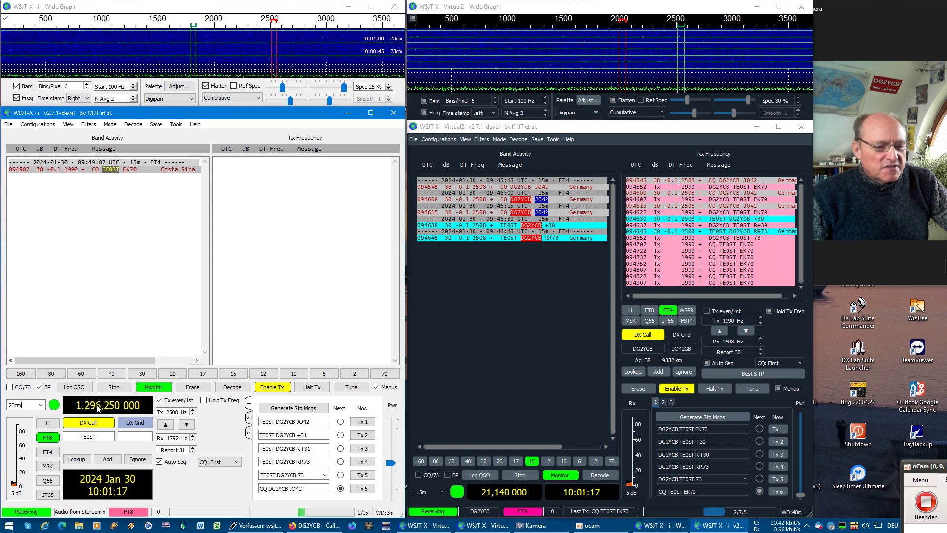
# Retune within the 23 cm band to 1,296.170 MHz and 1,296.350 MHz by entering only the kHz offsets.
pyautogui.moveTo(22, 405); pyautogui.dragTo(3, 405)
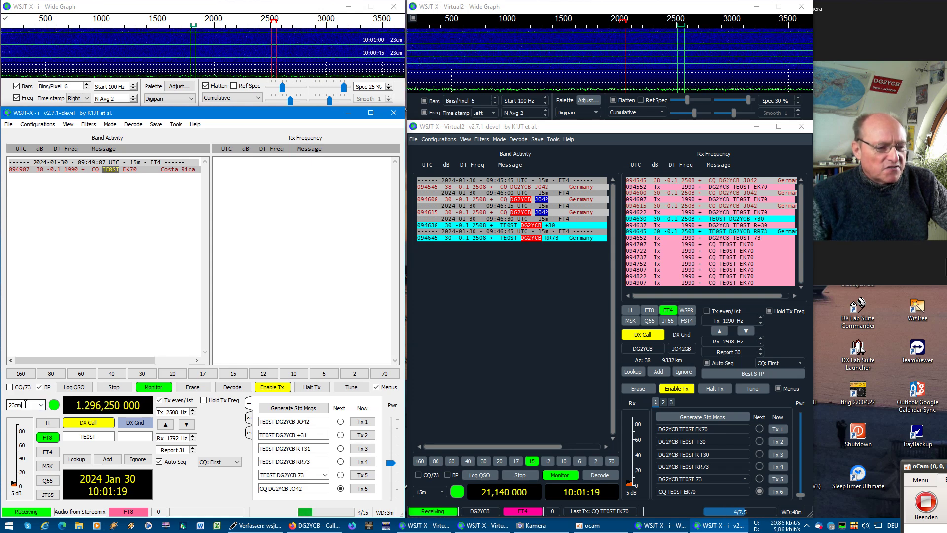
pyautogui.write('170')
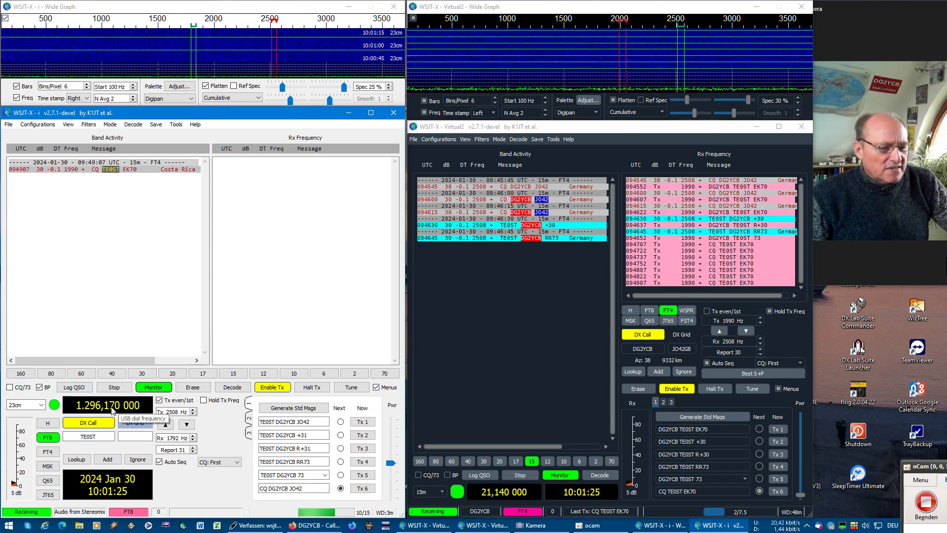
pyautogui.moveTo(23, 404); pyautogui.dragTo(3, 404)
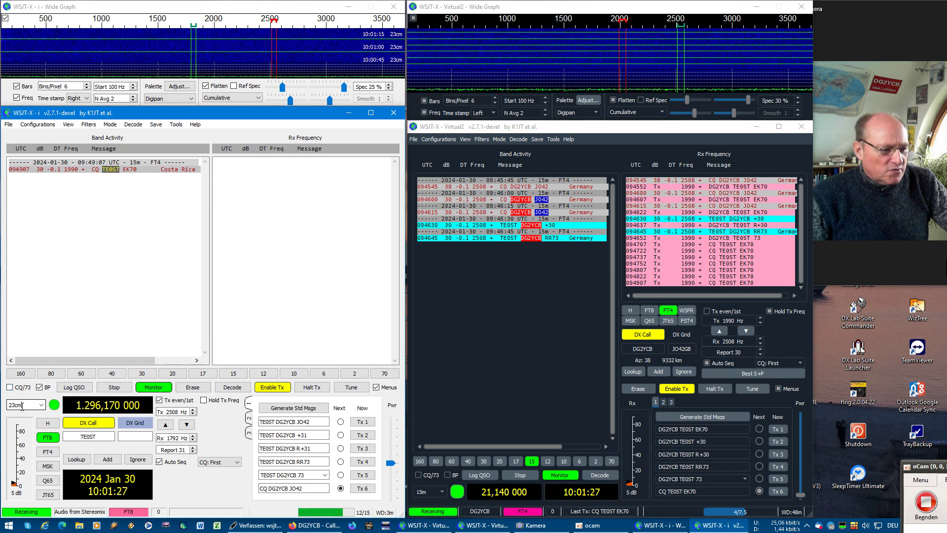
pyautogui.press('Return')
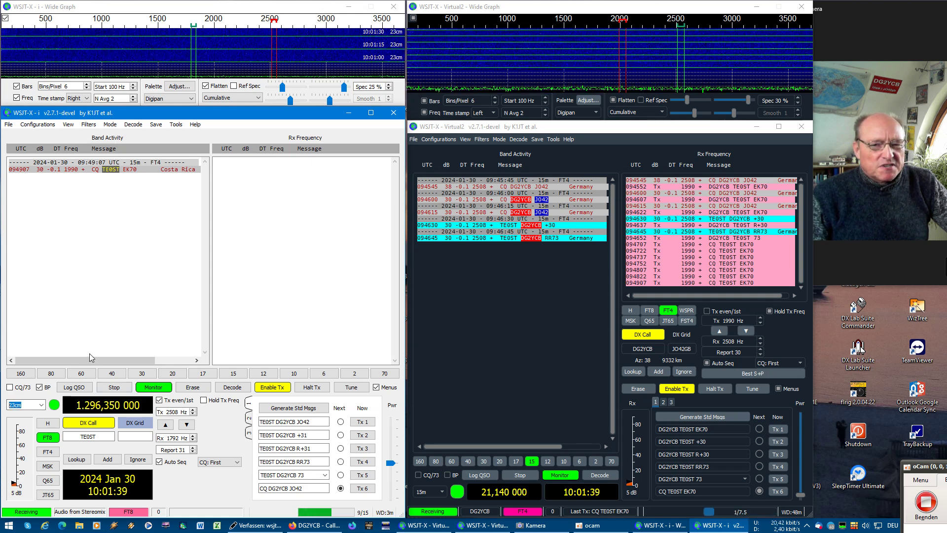
# Tune the 23 cm band to 1,296.125 MHz by entering the offset with its suffix as 125k.
pyautogui.write('125')
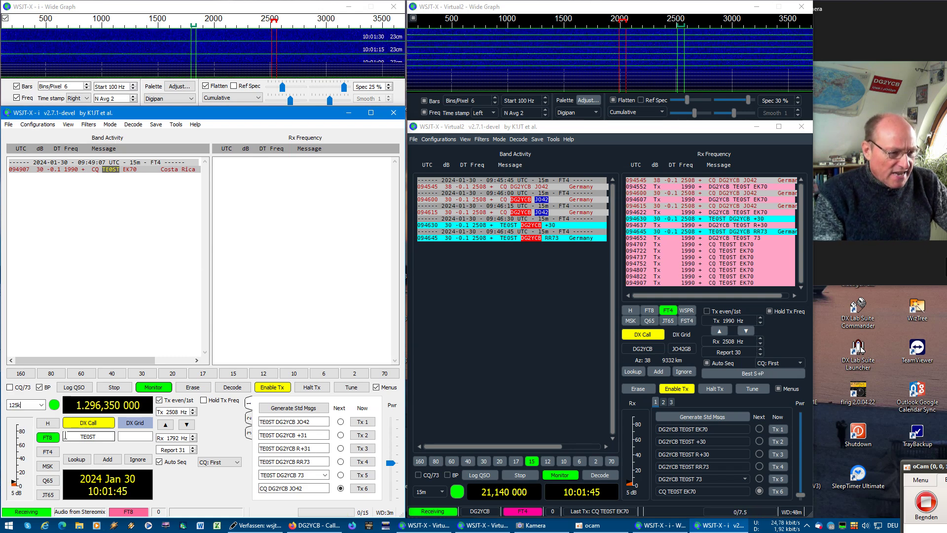
pyautogui.write('k')
pyautogui.press('Return')
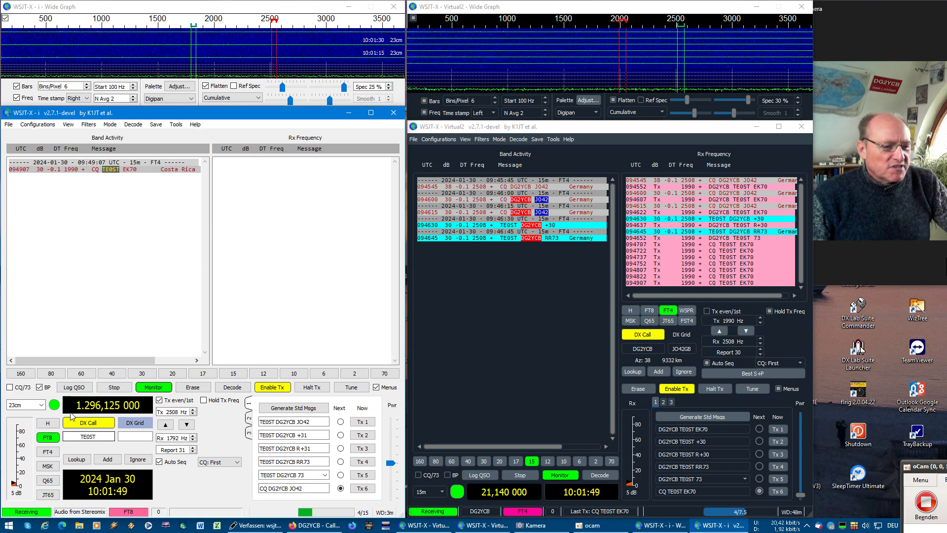
# Reopen the General settings to check the "kHz entry without k" behavior option and leave without saving.
pyautogui.click(8, 124)
pyautogui.click(30, 285)
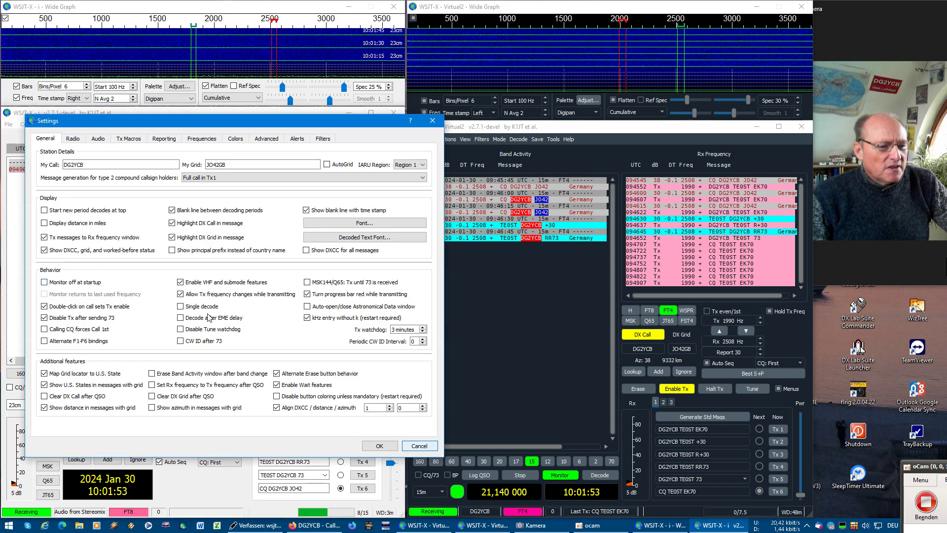
pyautogui.click(324, 318)
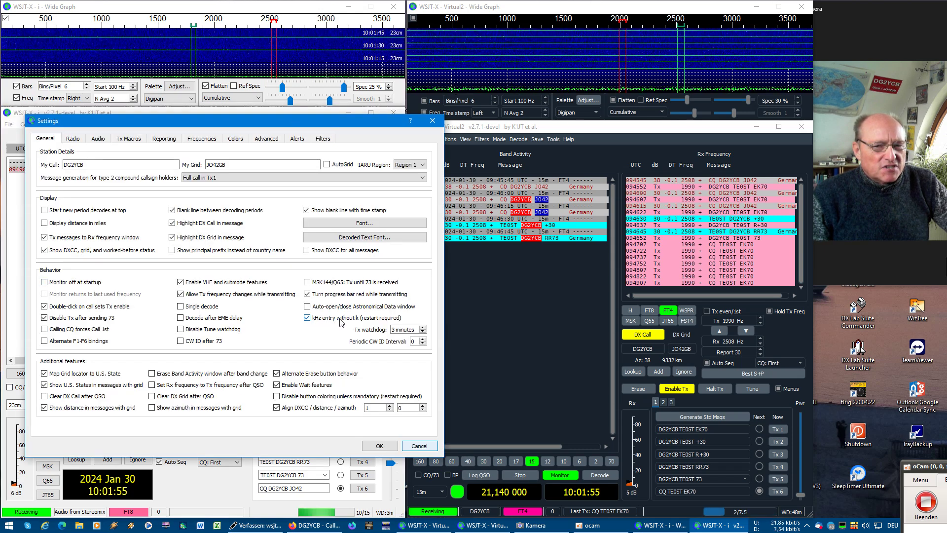
pyautogui.click(406, 446)
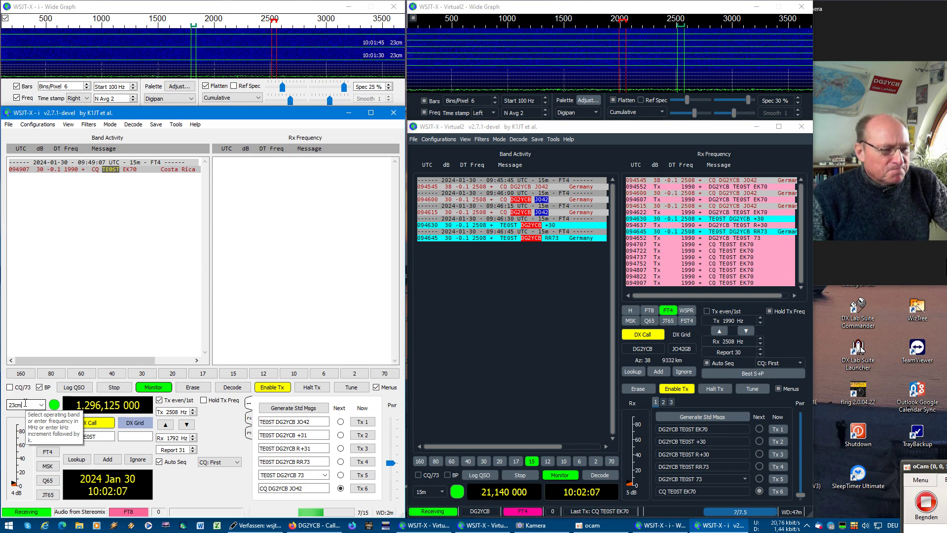
# Review the Hamlib update entry in the Thunderbird changelog, highlight its heading line and return to WSJT-X.
pyautogui.click(252, 526)
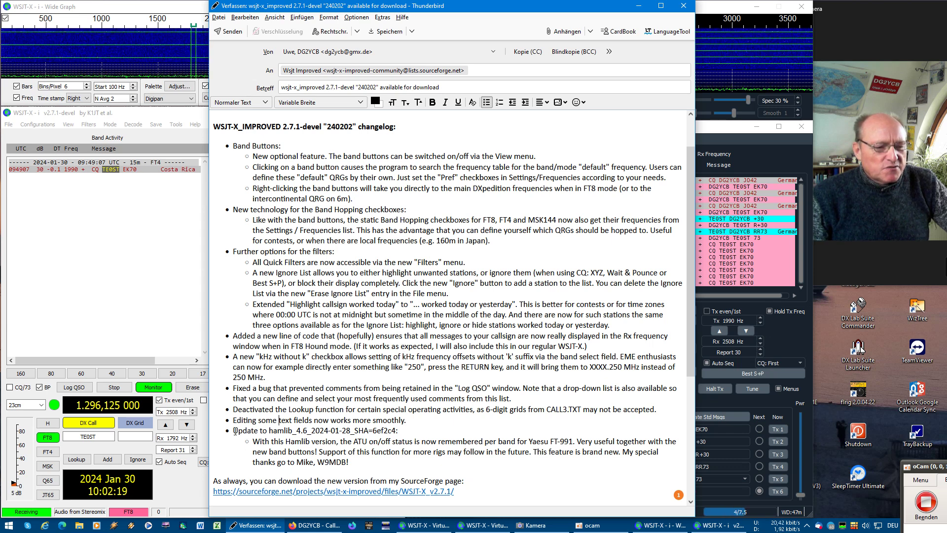
pyautogui.moveTo(233, 430); pyautogui.dragTo(402, 430)
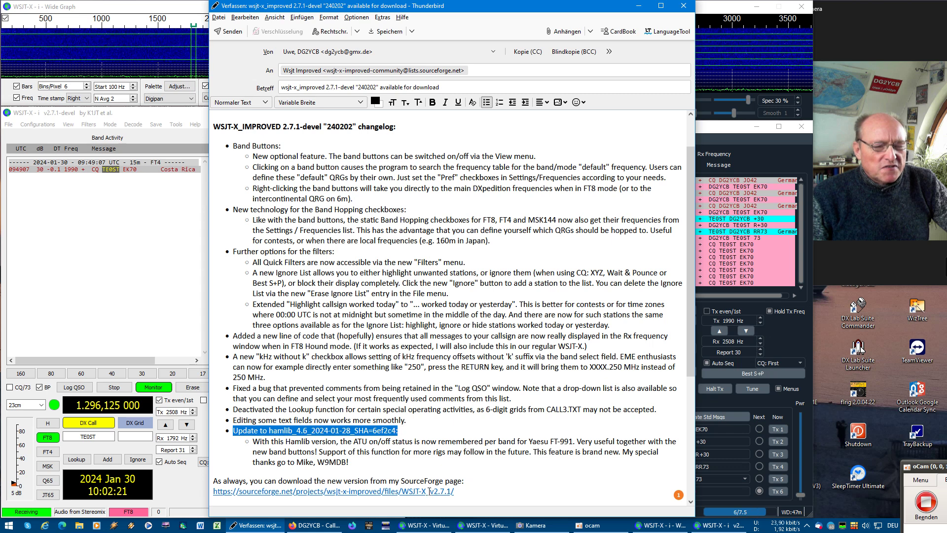
pyautogui.click(393, 465)
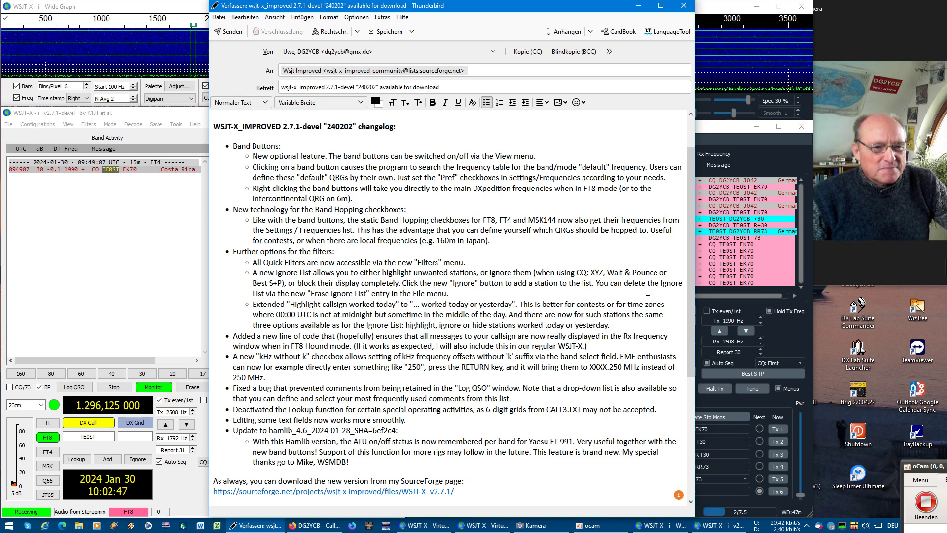
pyautogui.click(639, 7)
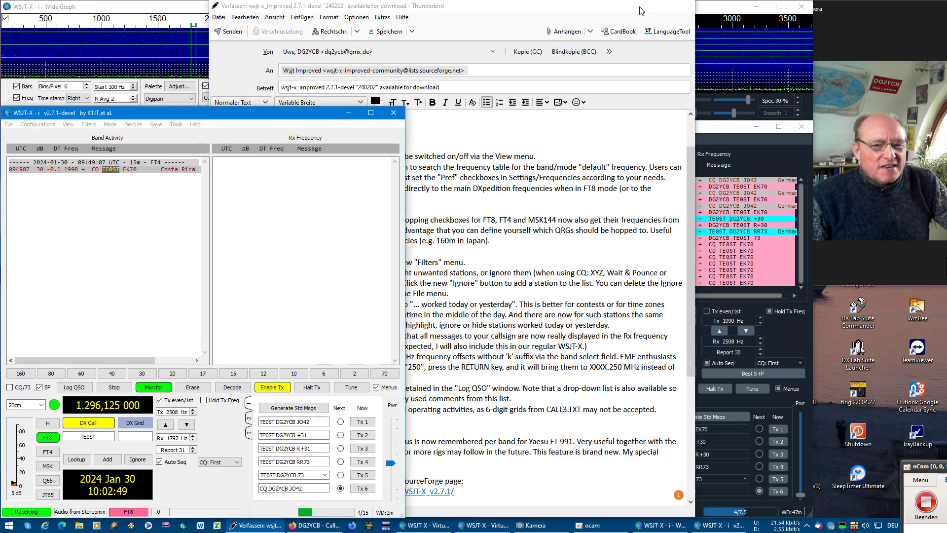
# Change the first instance's band in turn to 20, 60, 30, 40, 60 and 15 m, and return to the Thunderbird changelog.
pyautogui.click(183, 374)
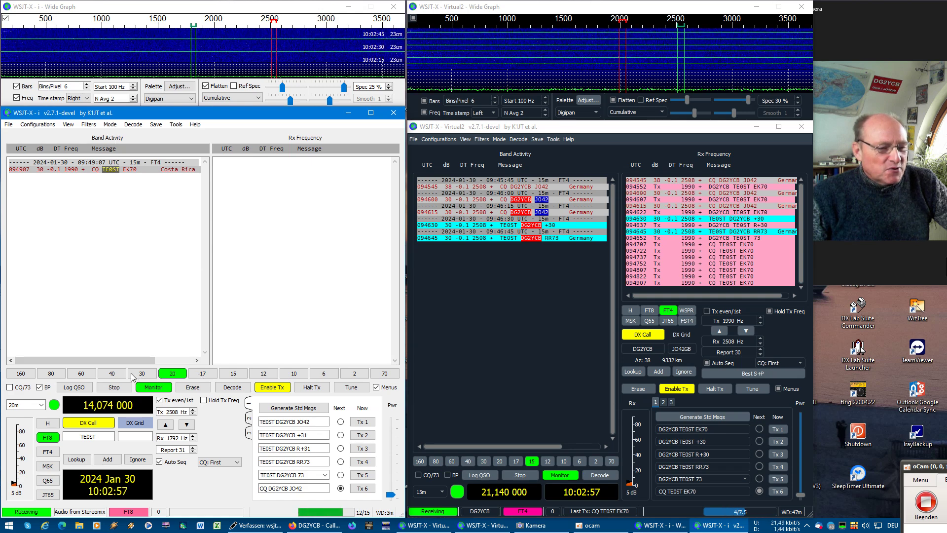
pyautogui.click(87, 374)
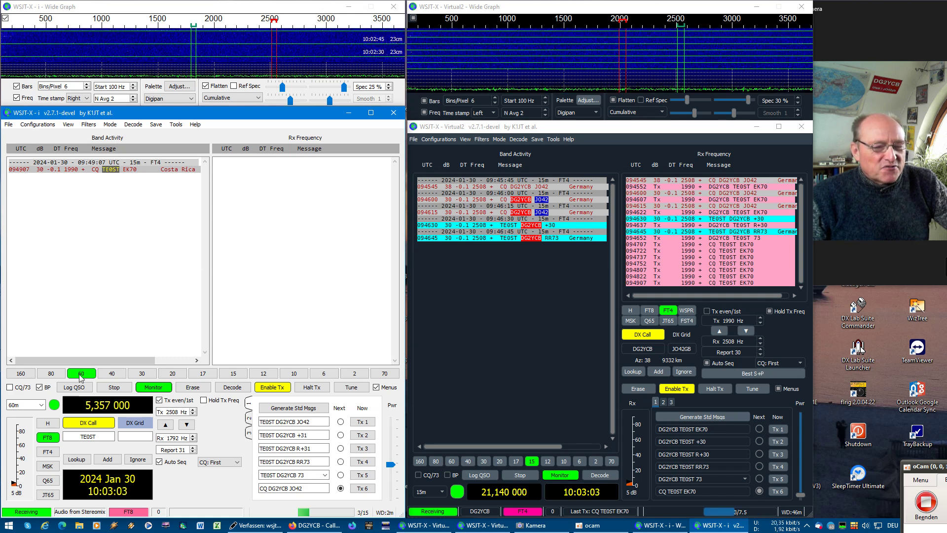
pyautogui.click(142, 373)
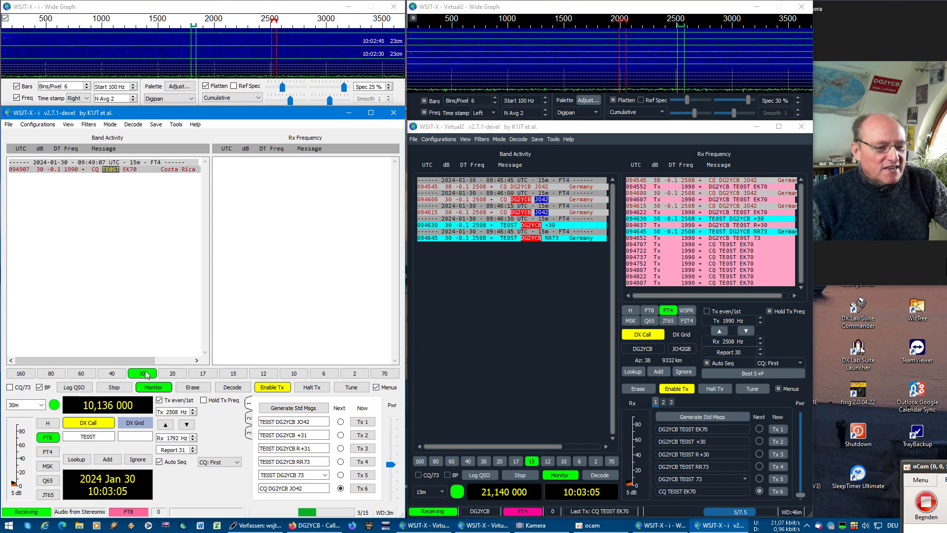
pyautogui.click(113, 374)
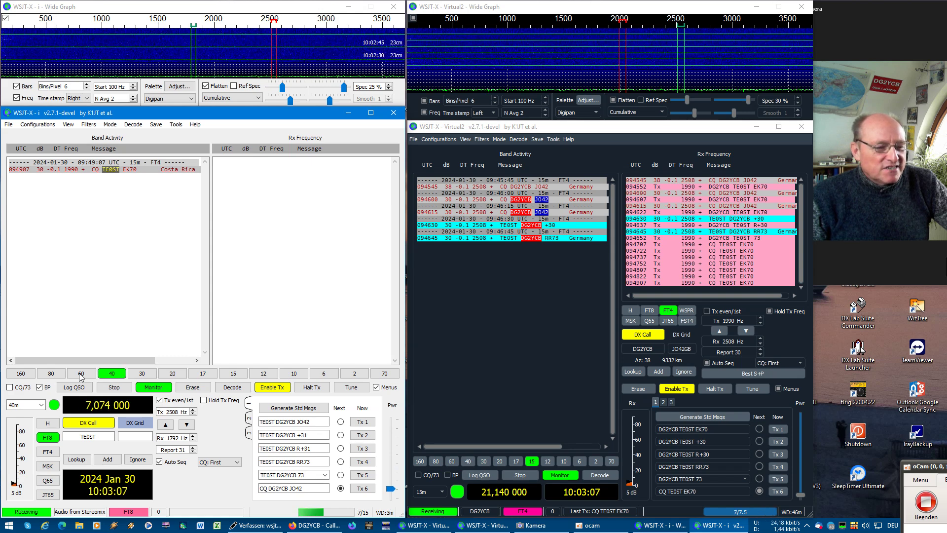
pyautogui.click(80, 375)
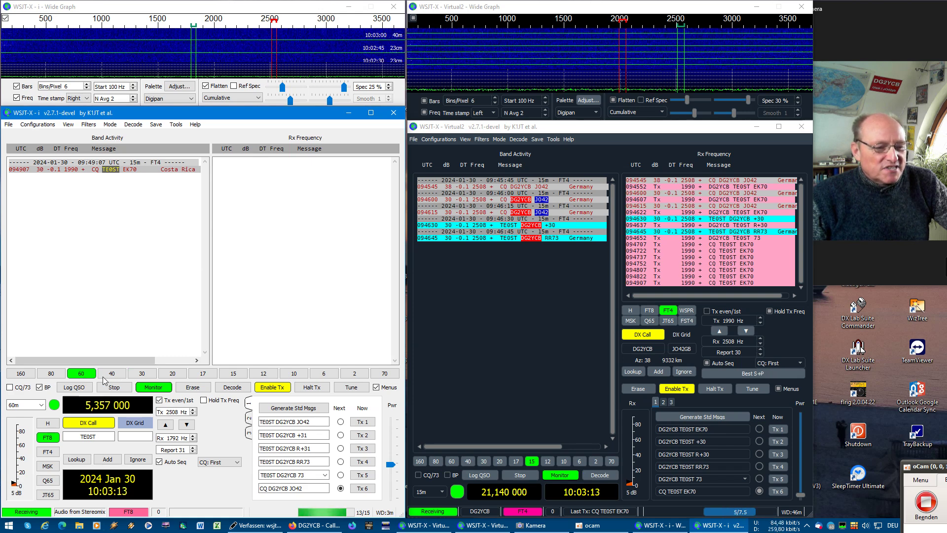
pyautogui.click(233, 374)
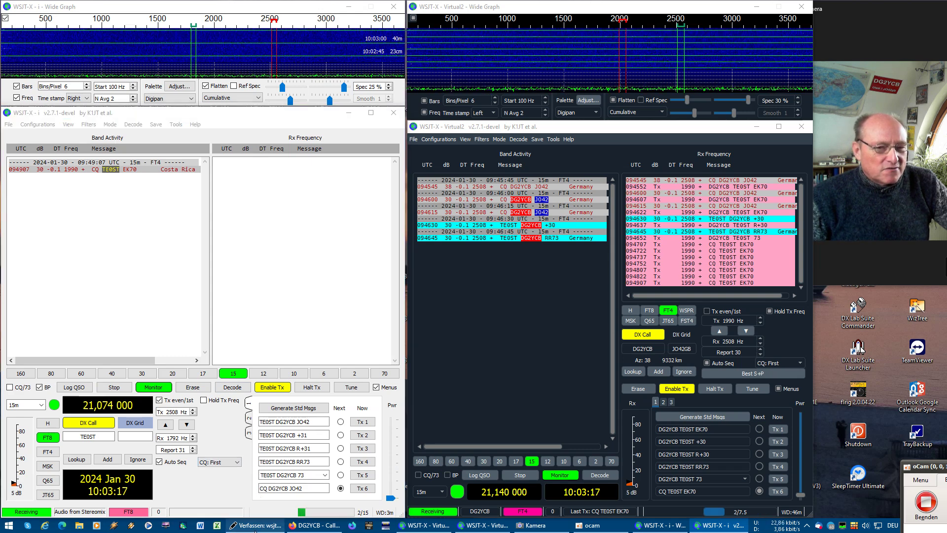
pyautogui.click(261, 525)
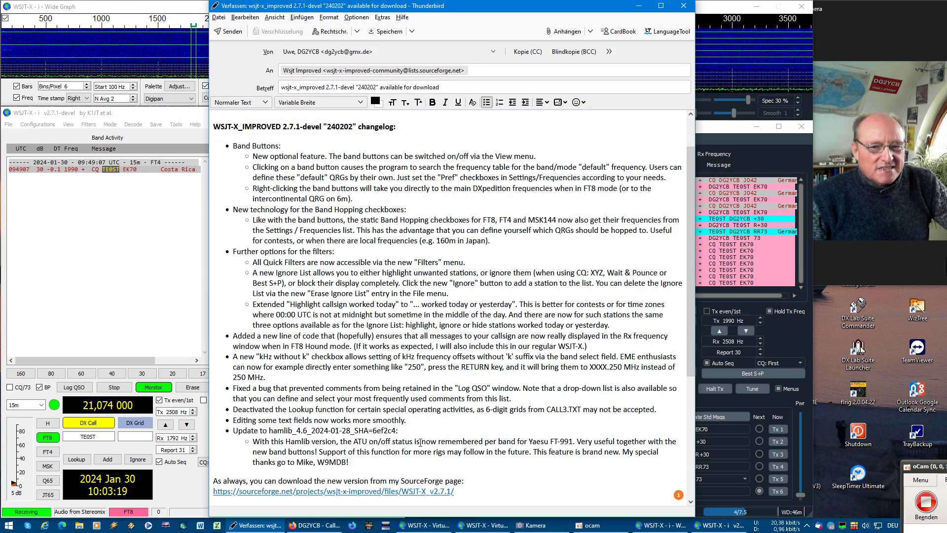